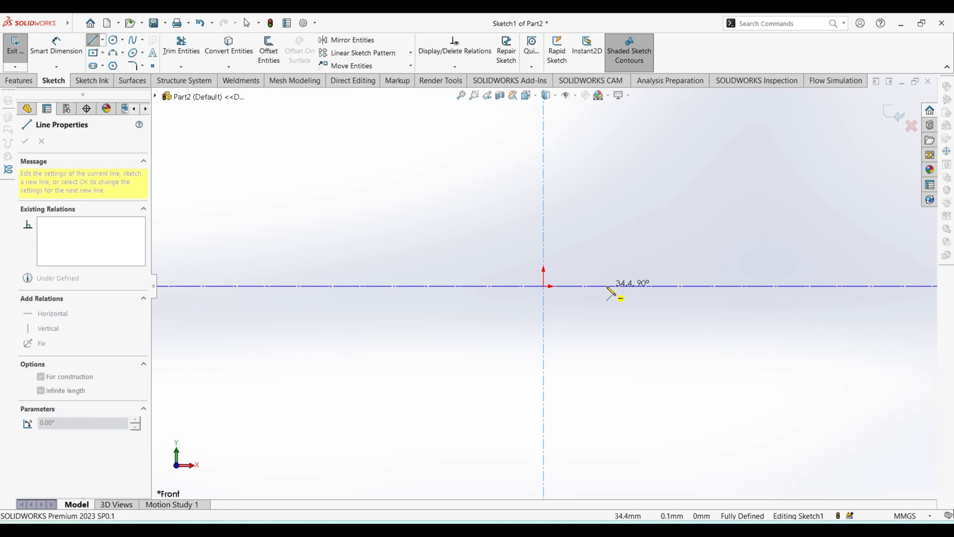
Place the horizontal infinite construction line through the origin and sketch a circle of about 98 mm radius centred there.
left_click(609, 287)
left_click(113, 40)
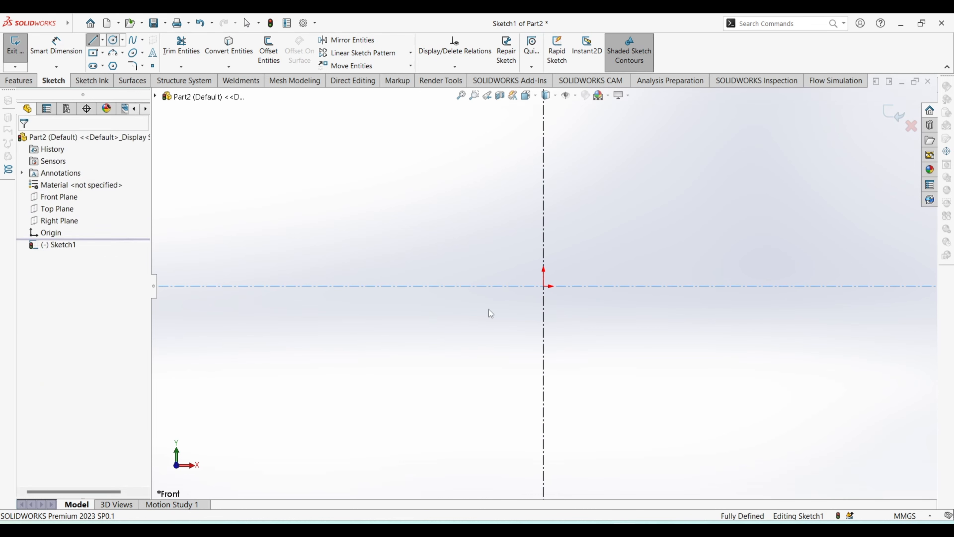
left_click(543, 287)
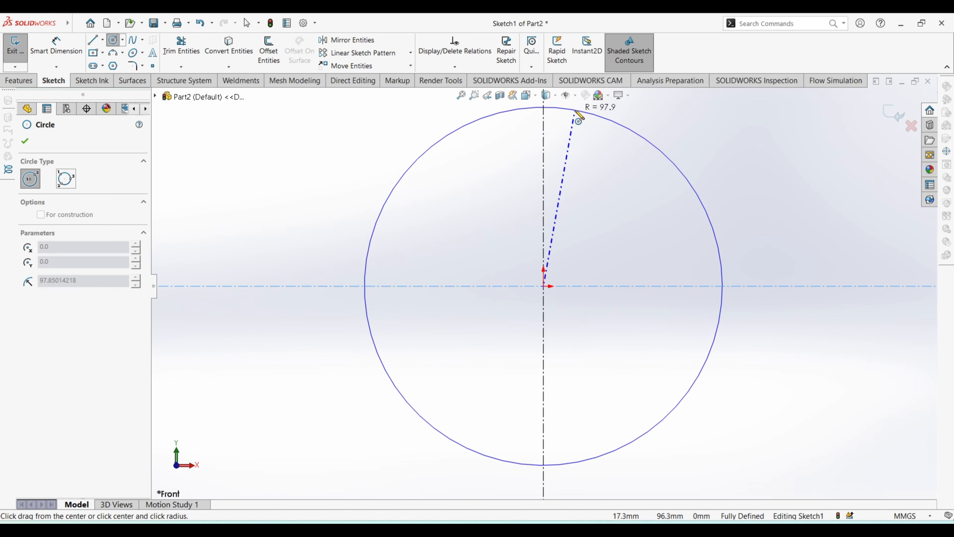
left_click(575, 112)
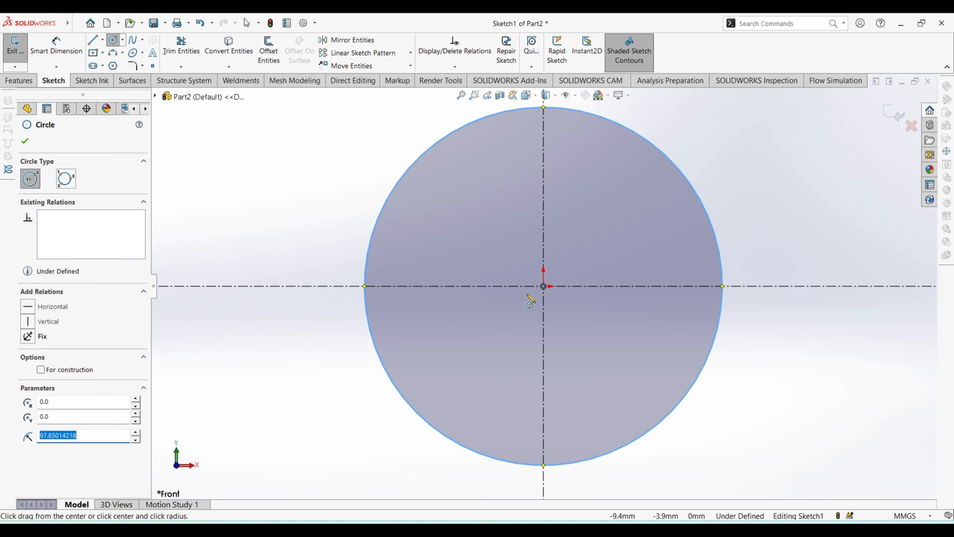
Sketch three more circles centred on the origin with radii of about 14.5, 79 and 62 mm.
left_click_drag(543, 286, 546, 259)
left_click(544, 286)
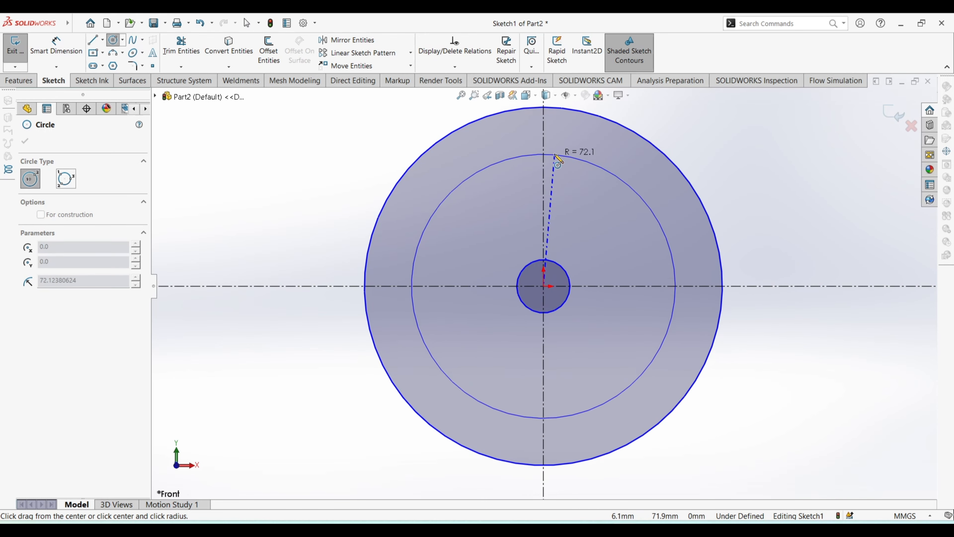
left_click(560, 141)
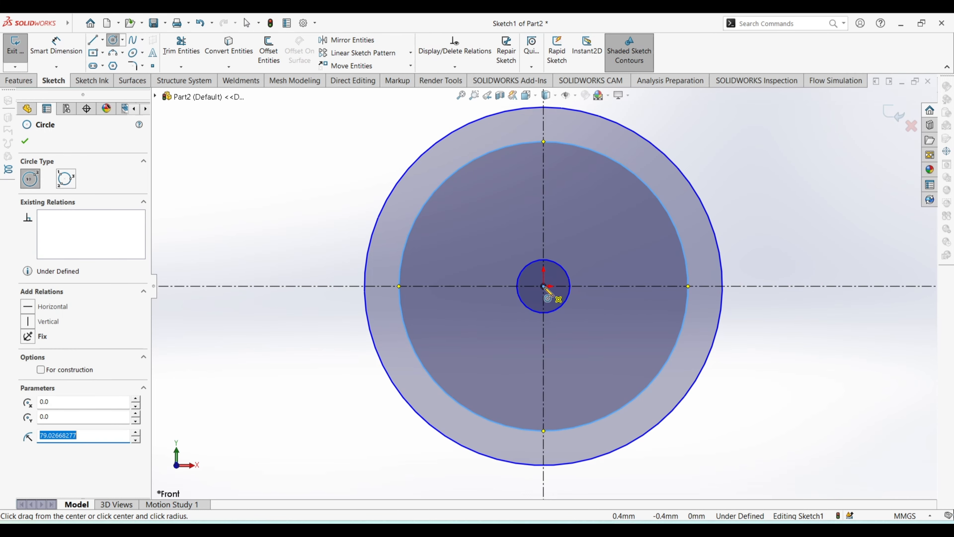
left_click(543, 287)
left_click(573, 176)
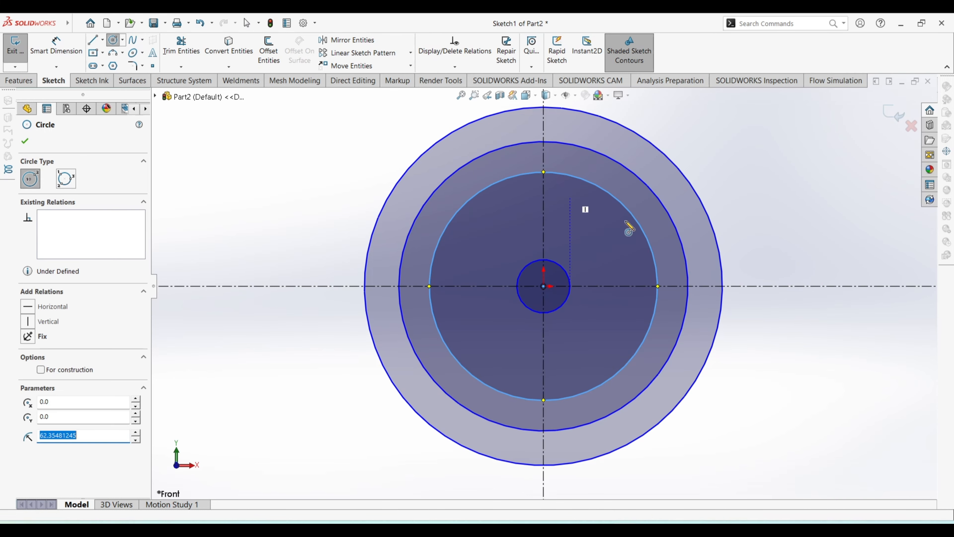
Dimension the innermost circle's diameter as 30 mm and the next larger circle's diameter as 50 mm.
left_click(72, 47)
left_click(544, 264)
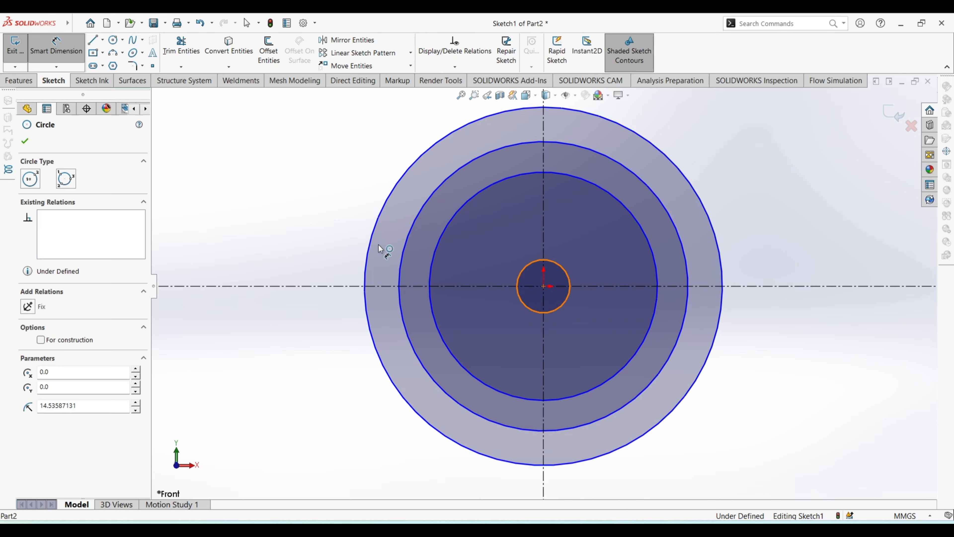
left_click(222, 233)
type("30")
key("Return")
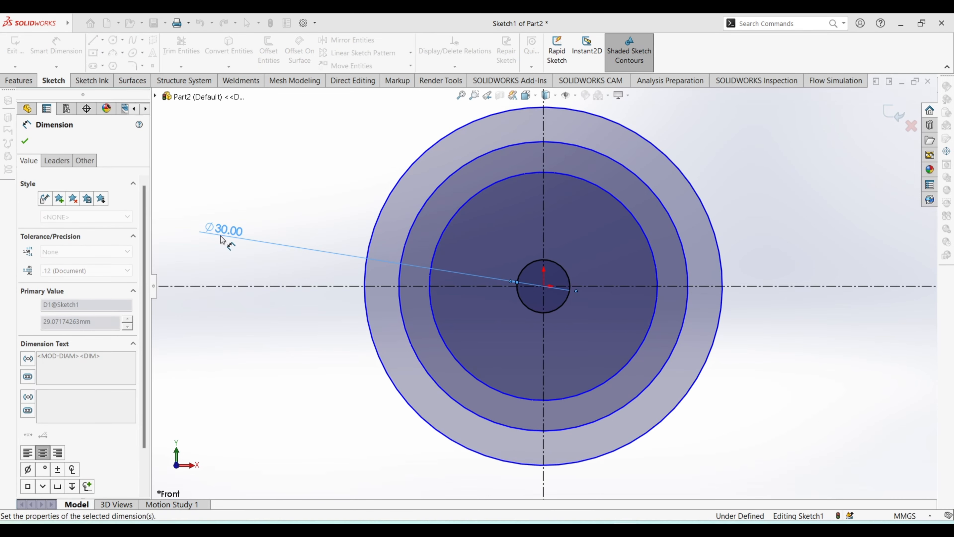
left_click(476, 197)
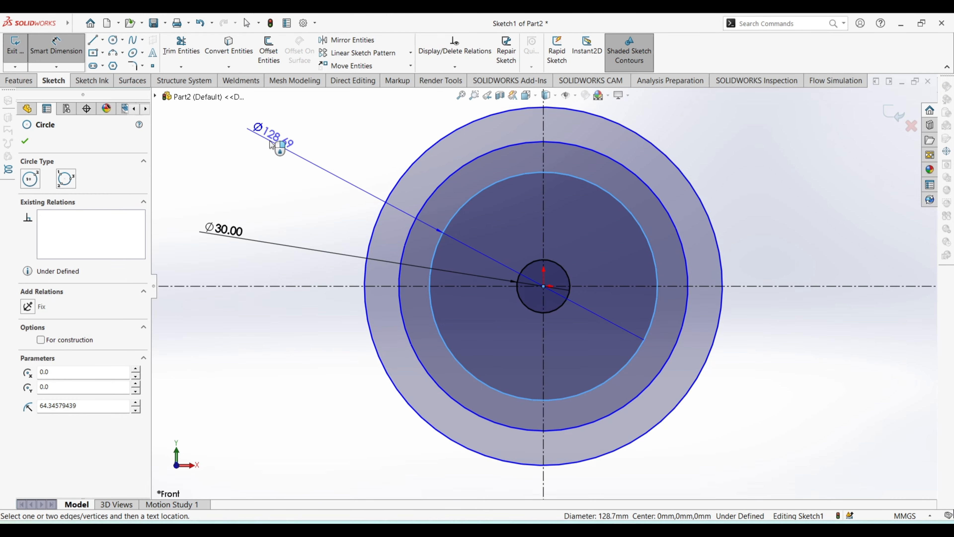
left_click(276, 144)
type("50")
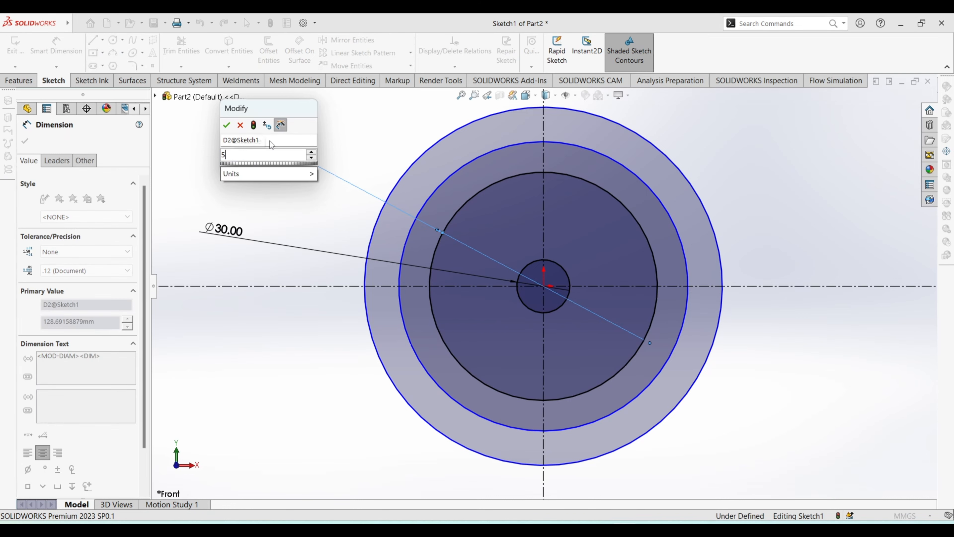
key("Return")
Dimension the third circle's diameter as 84 mm and the outermost circle's diameter as 100 mm.
left_click(493, 151)
left_click(245, 139)
type("84")
key("Return")
left_click(454, 128)
left_click(192, 154)
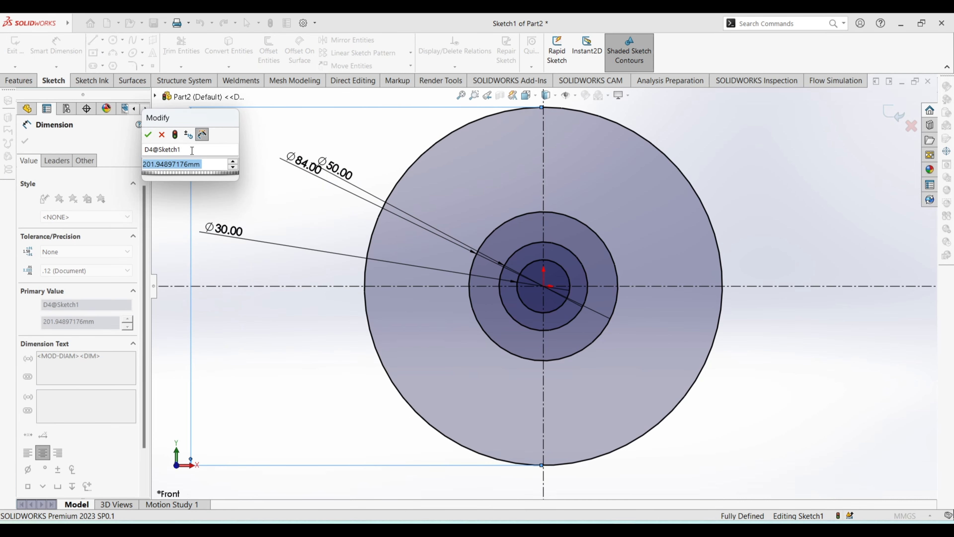
type("100")
key("Return")
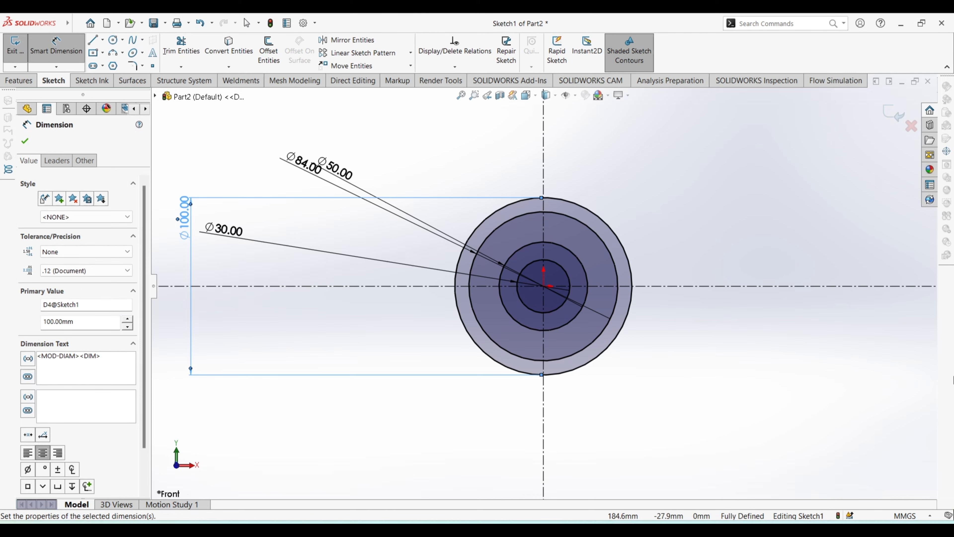
Sketch two vertical straight slots on a common centreline to the right of the circles, about 77 mm between centres and about 22 and 9 mm wide.
scroll(647, 223, "down", 2)
left_click(78, 23)
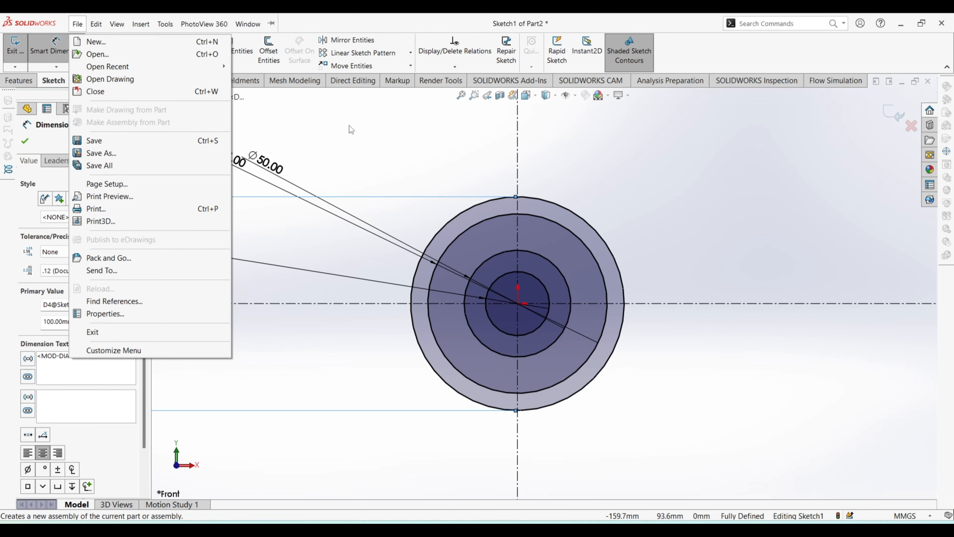
left_click(39, 39)
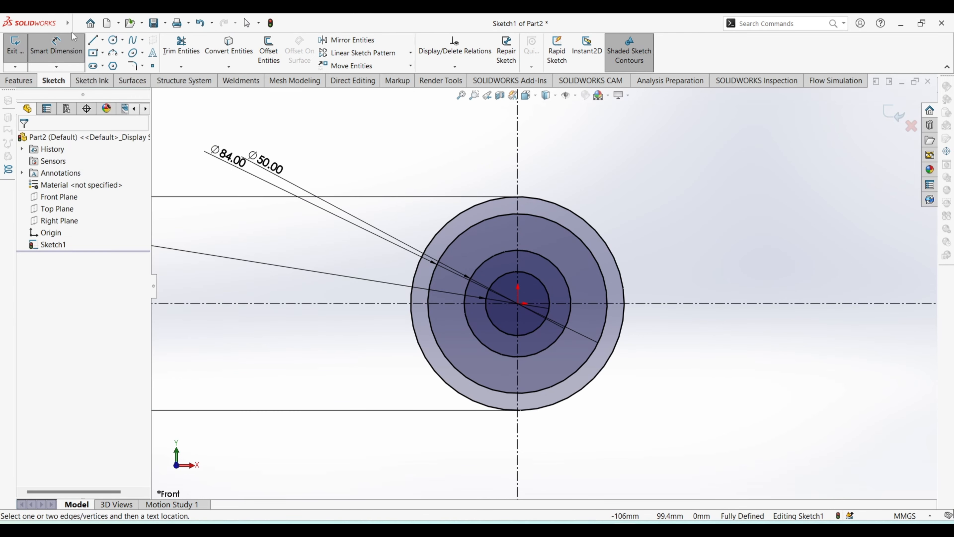
left_click(92, 66)
left_click(670, 374)
left_click(685, 223)
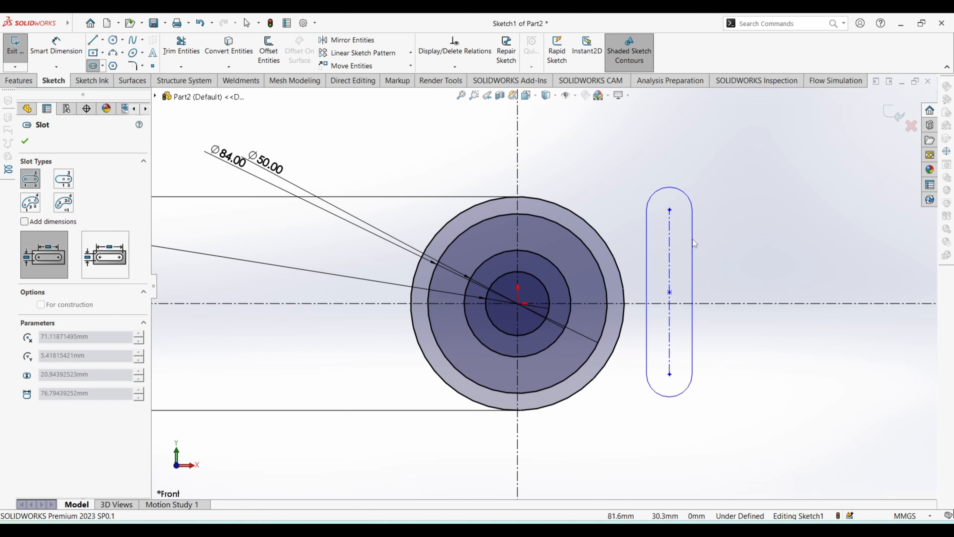
left_click(693, 239)
left_click(671, 209)
left_click(676, 202)
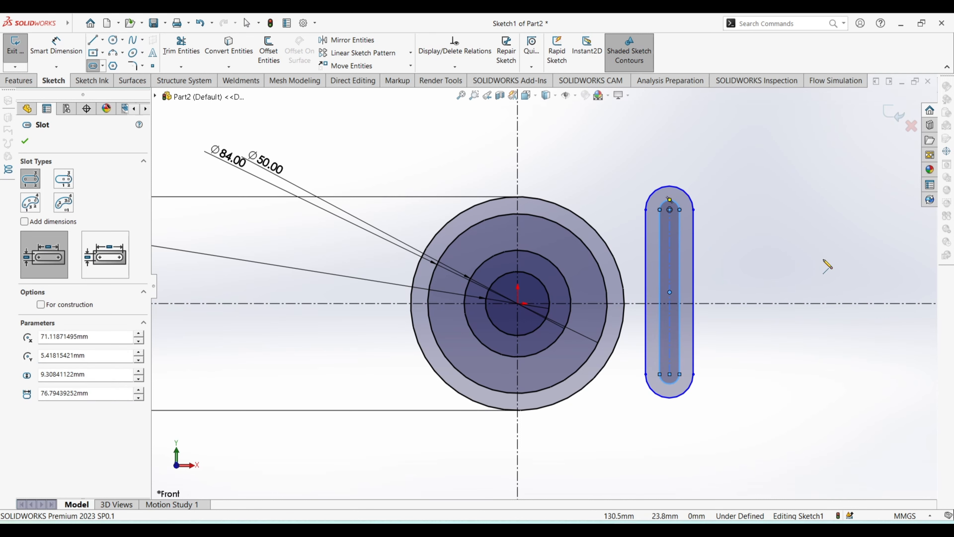
key("Escape")
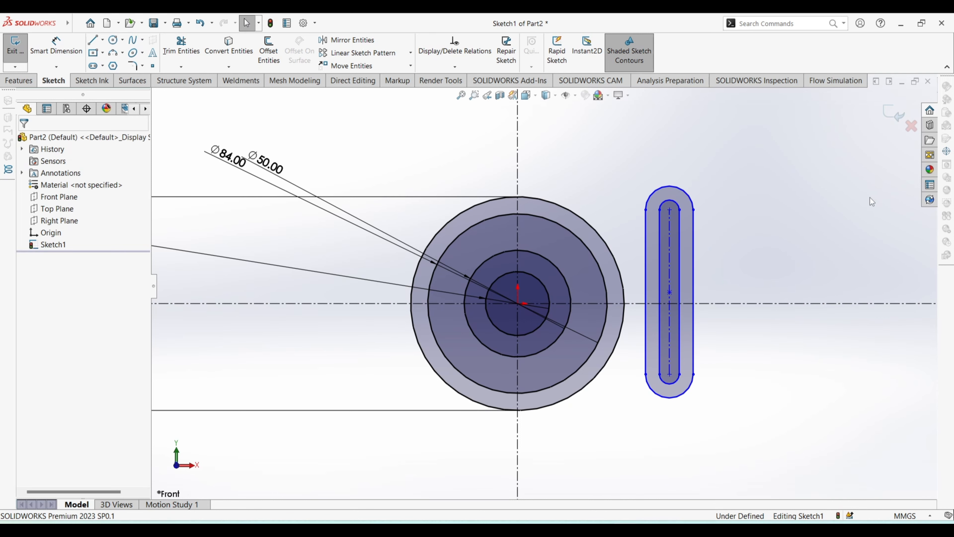
left_click(671, 256)
left_click(747, 304, "ctrl")
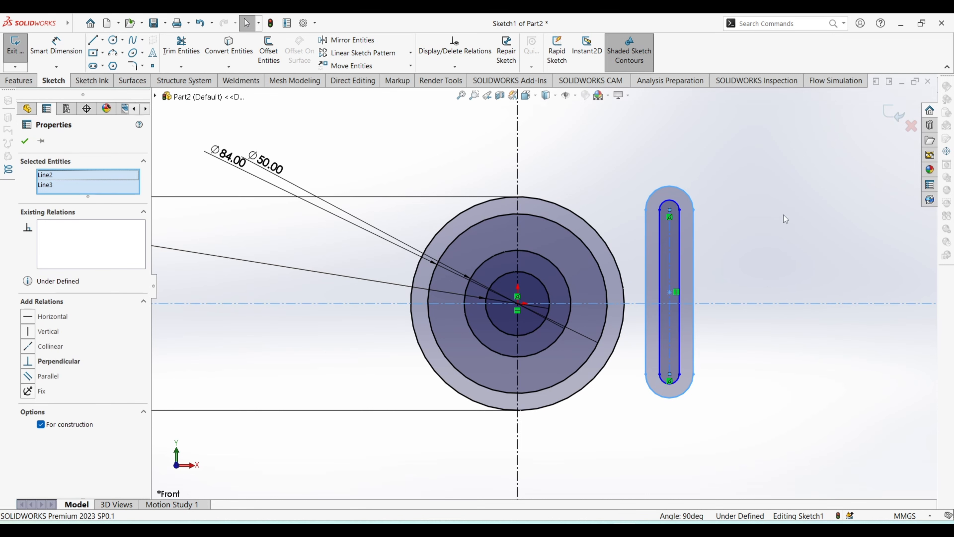
key("Escape")
Make the slot's centre point coincident with the horizontal construction line through the origin.
left_click(678, 312)
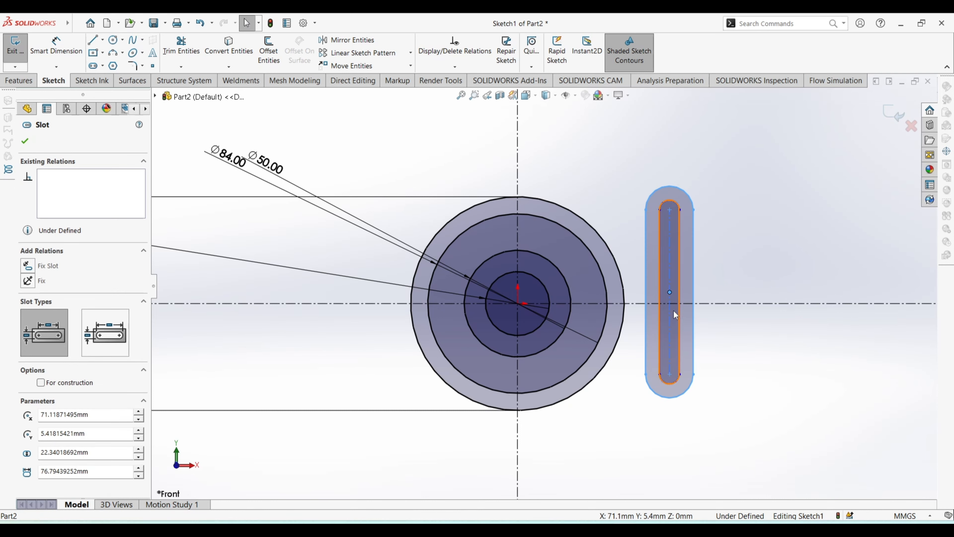
left_click(716, 304, "ctrl")
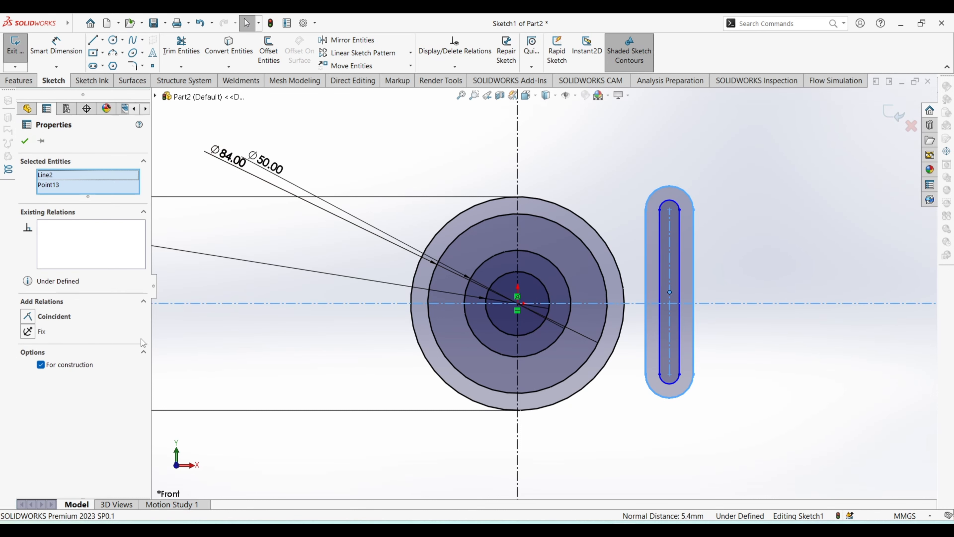
left_click(28, 317)
left_click(762, 261)
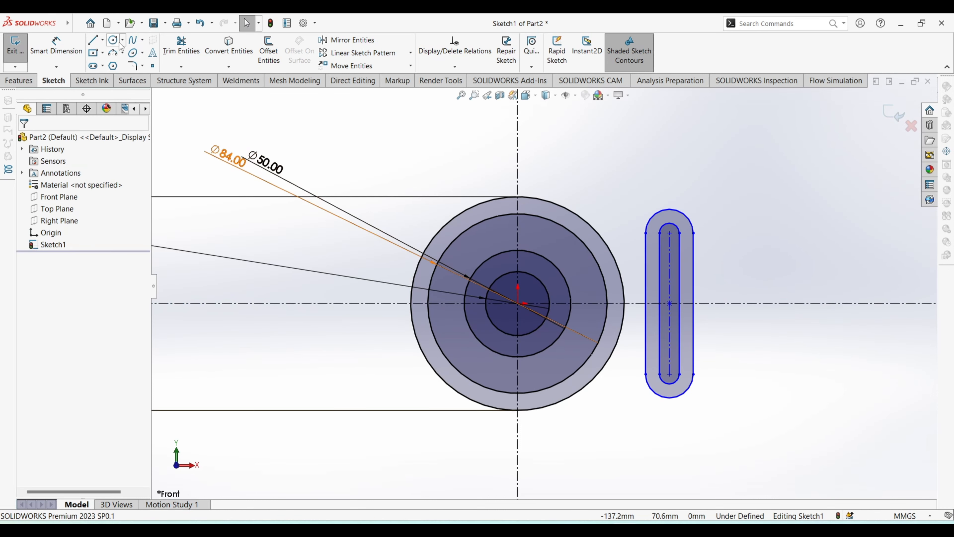
Dimension the distance from the vertical construction line to the slot's centreline as 72 mm.
left_click(56, 47)
left_click(519, 362)
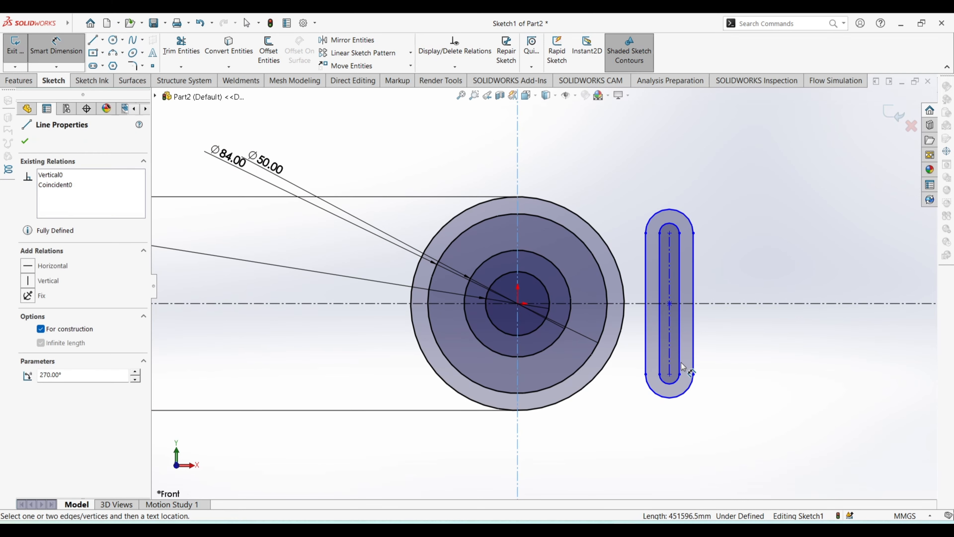
left_click(676, 371)
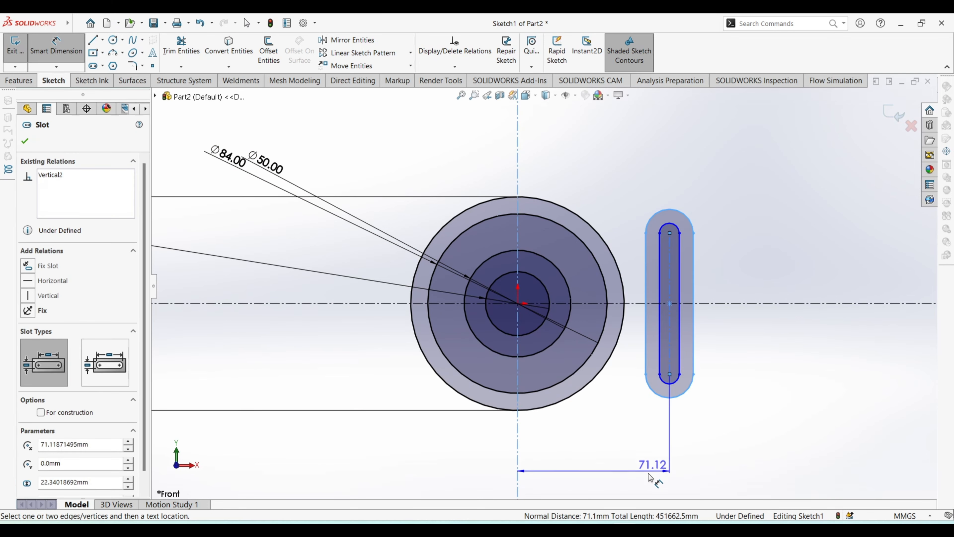
left_click(631, 468)
type("71")
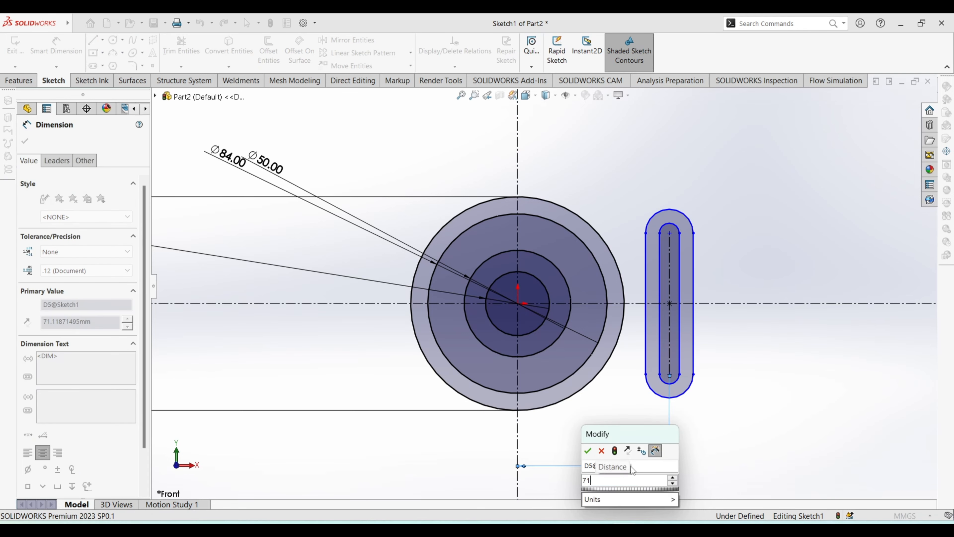
key("BackSpace")
type("2")
key("Return")
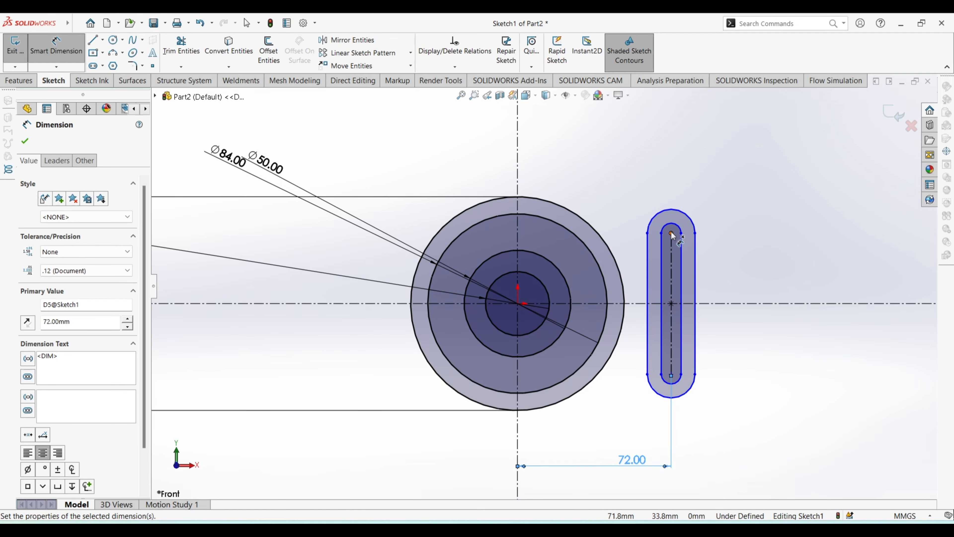
Dimension the distance between the slot's two arc centres as 60 mm.
left_click(671, 234)
left_click(672, 374)
left_click(766, 286)
type("60")
key("Return")
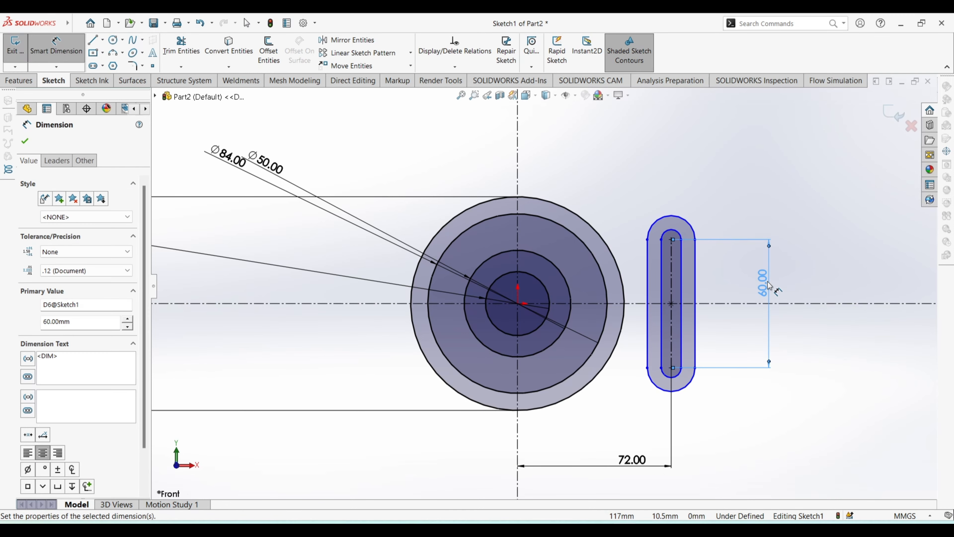
Set the outer slot's end radius to 15 mm and the inner slot's end radius to 10 mm.
left_click(678, 222)
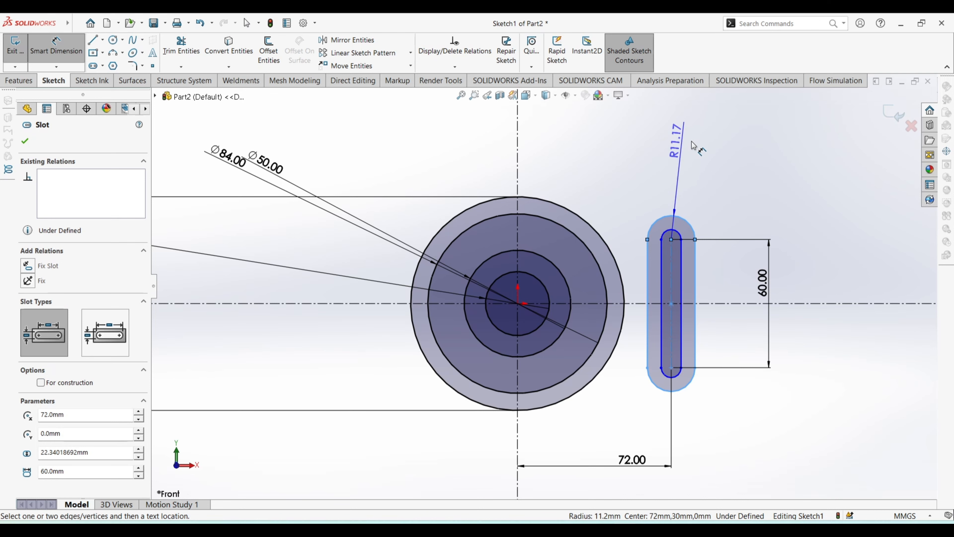
left_click(691, 146)
type("15")
key("Return")
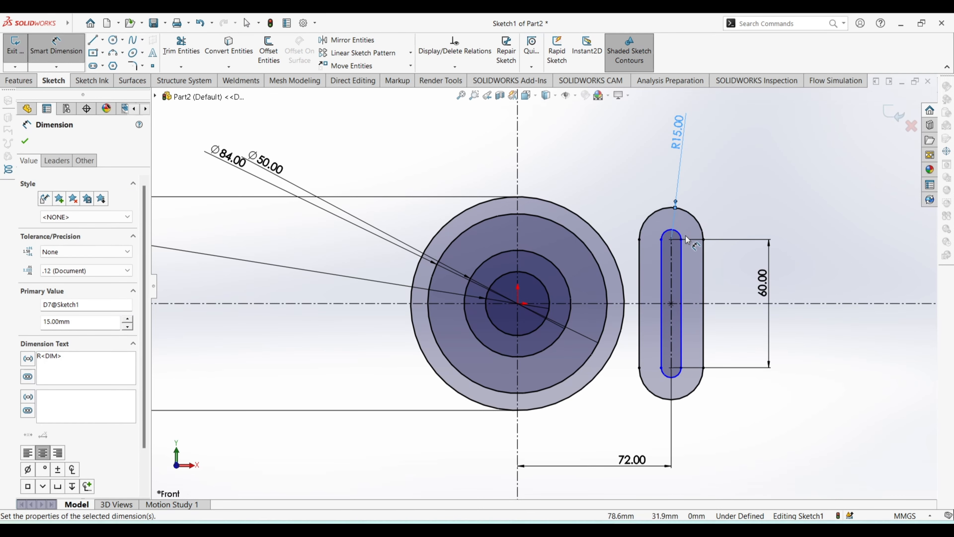
left_click(680, 236)
left_click(750, 161)
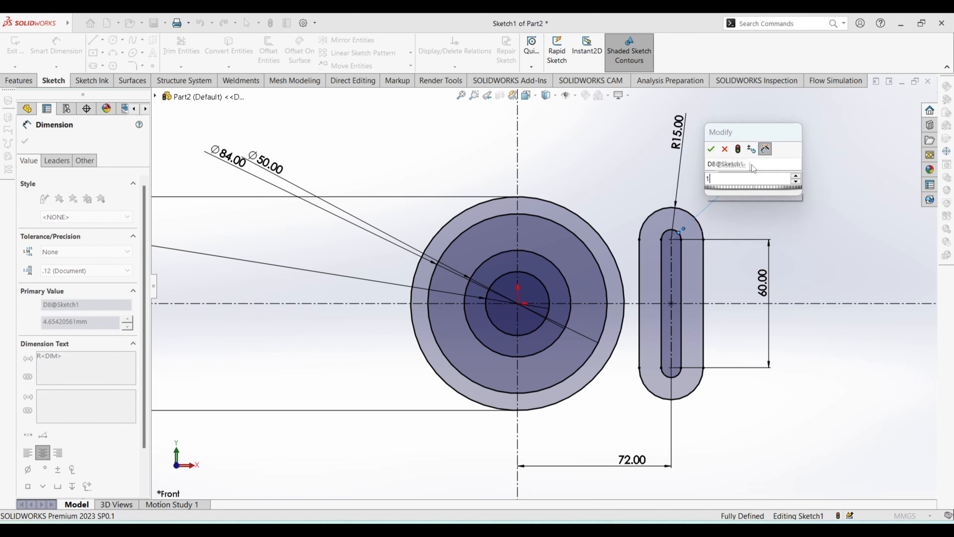
type("10")
key("Return")
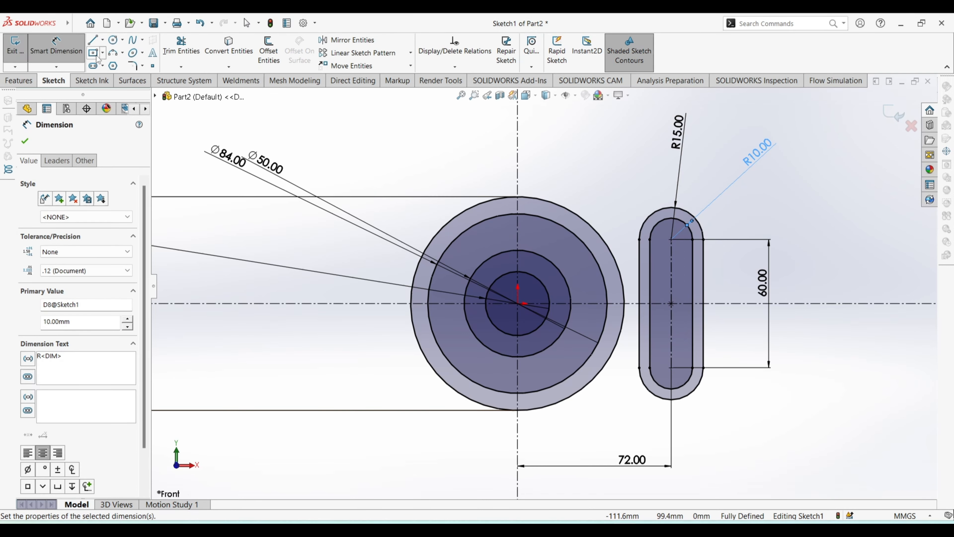
Sketch a 3-point arc of about 4.8 mm radius between the 100 mm circle and the outer slot's near edge, above the horizontal construction line.
left_click(113, 53)
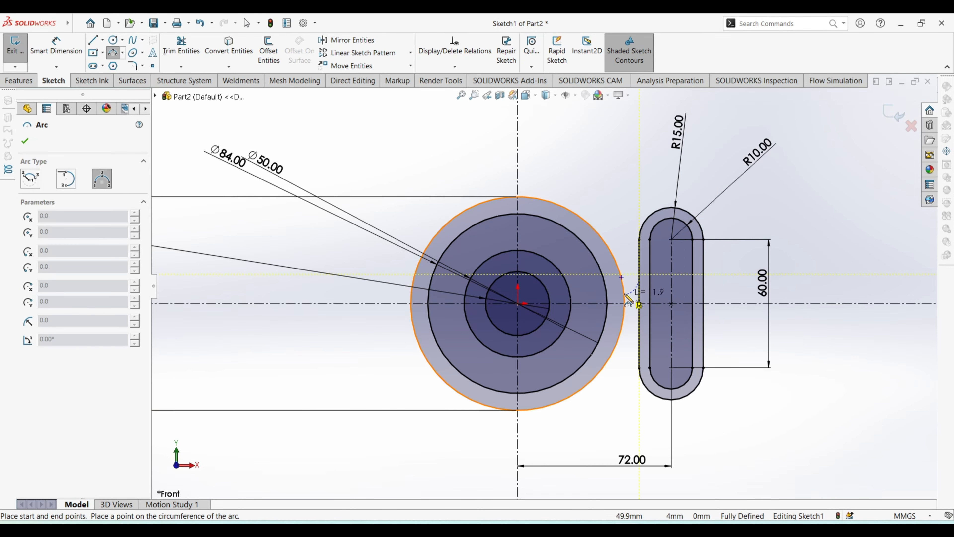
left_click(619, 272)
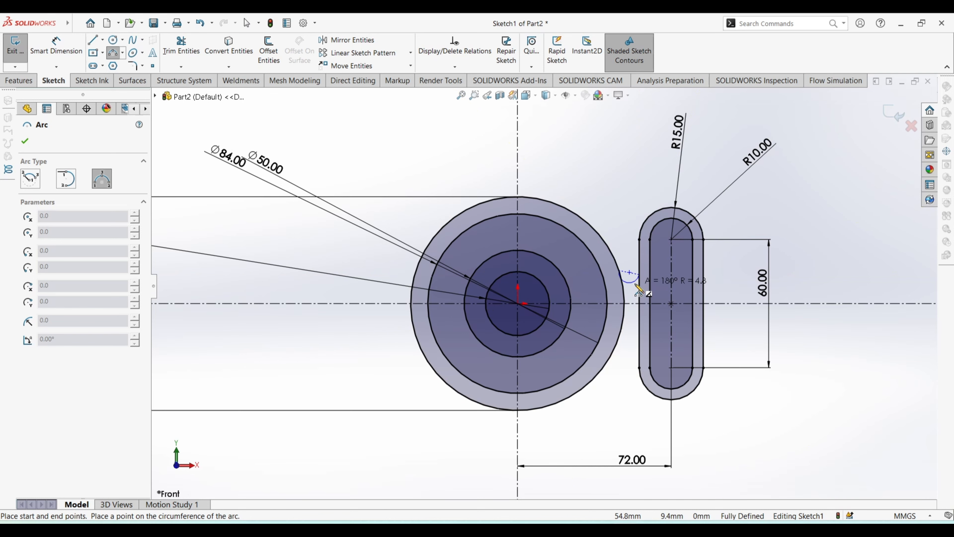
left_click(639, 290)
scroll(650, 227, "down", 4)
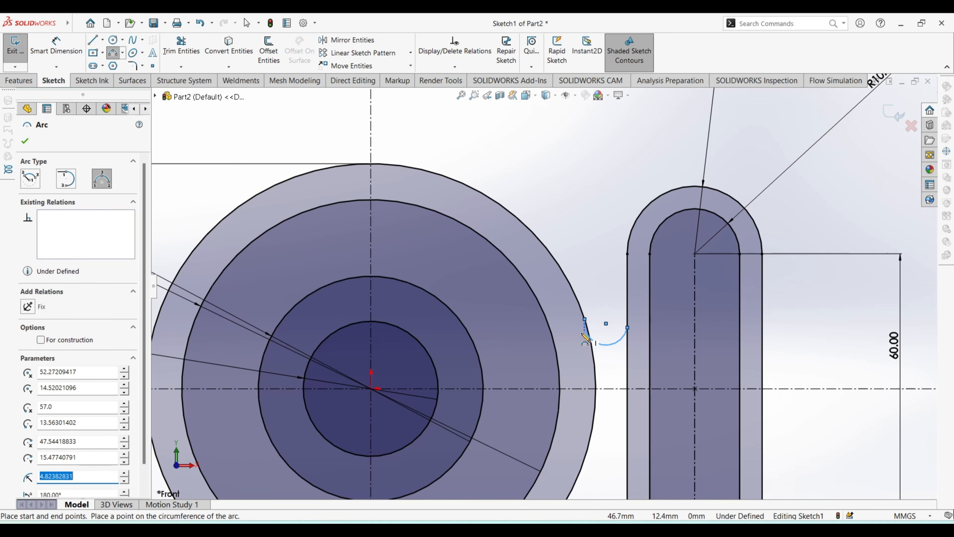
scroll(586, 340, "down", 3)
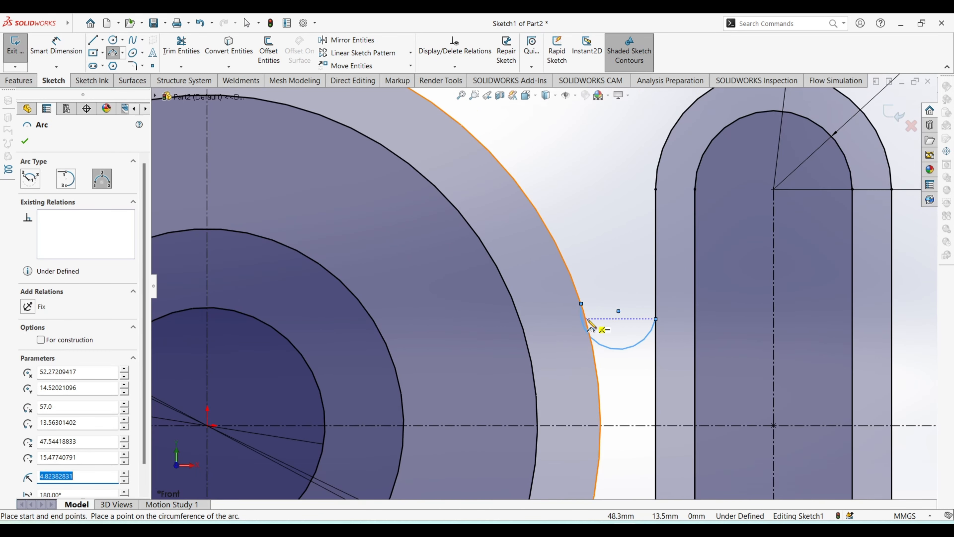
left_click(25, 140)
Make the small connecting arc tangent to both the 100 mm circle and the outer slot's near edge.
left_click(570, 278, "ctrl")
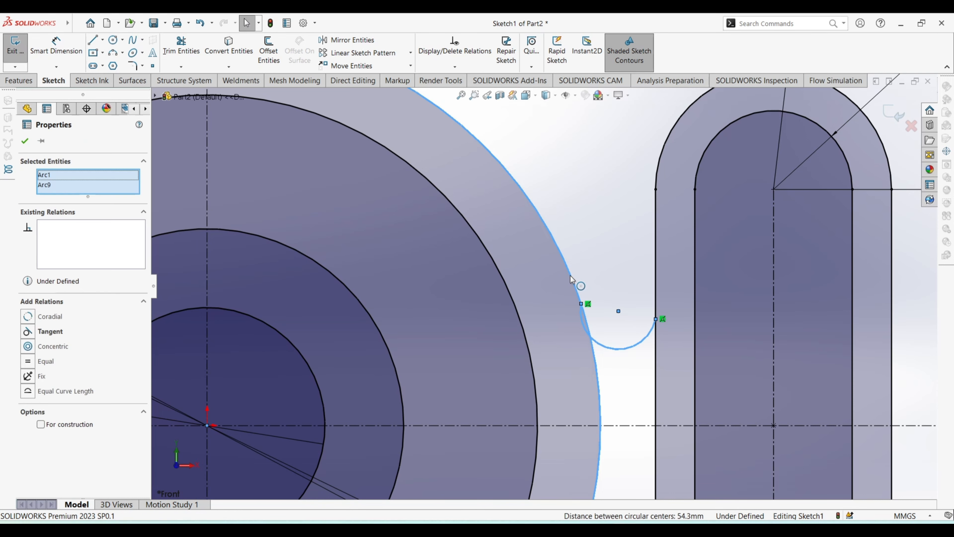
left_click(28, 332)
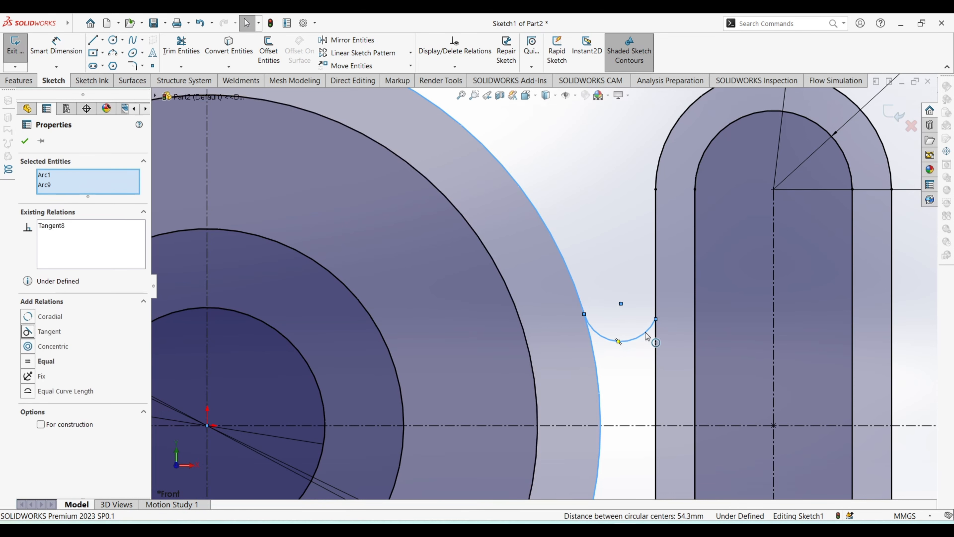
key("Escape")
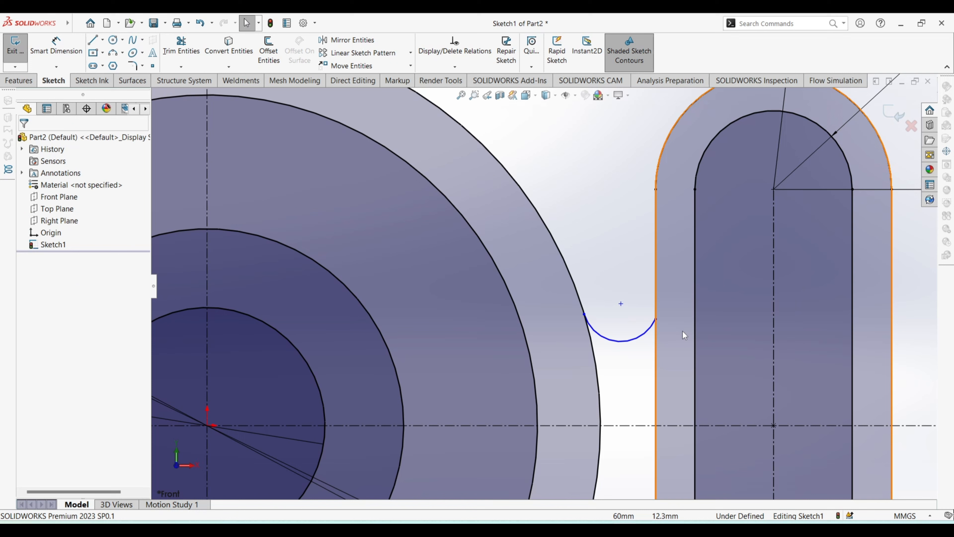
left_click(645, 335)
left_click(656, 338, "ctrl")
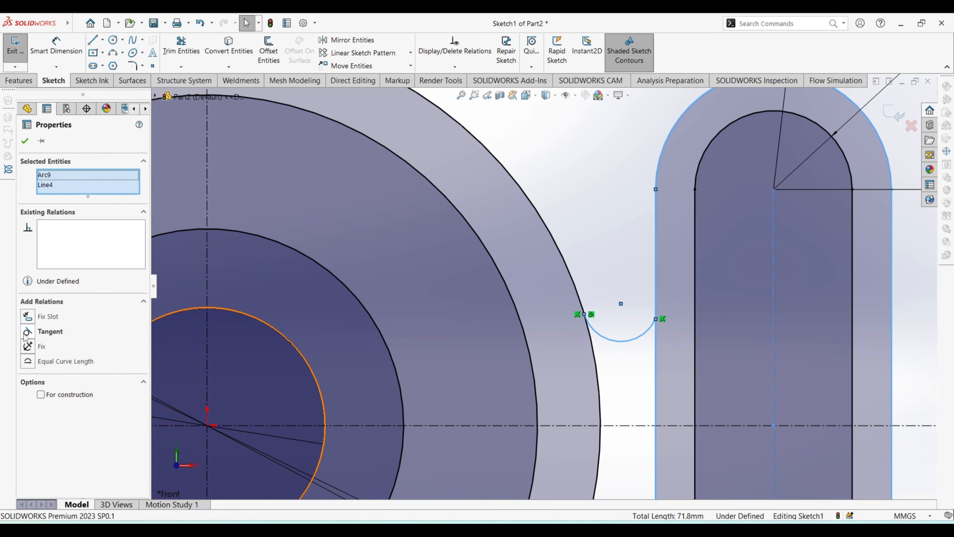
left_click(598, 172)
scroll(618, 204, "up", 2)
scroll(618, 204, "down", 1)
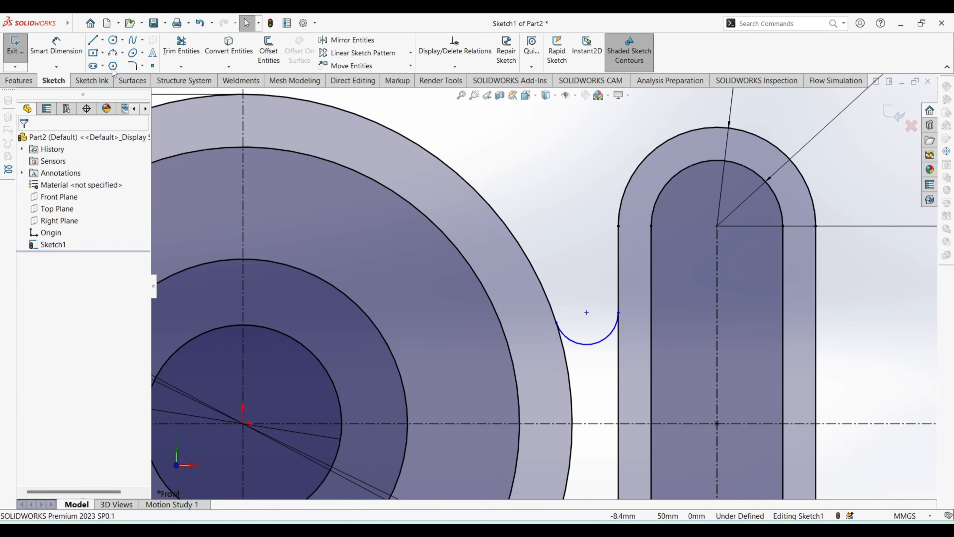
Dimension the connecting arc's radius as 5 mm.
left_click(57, 42)
left_click(590, 342)
left_click(586, 283)
type("5")
key("Return")
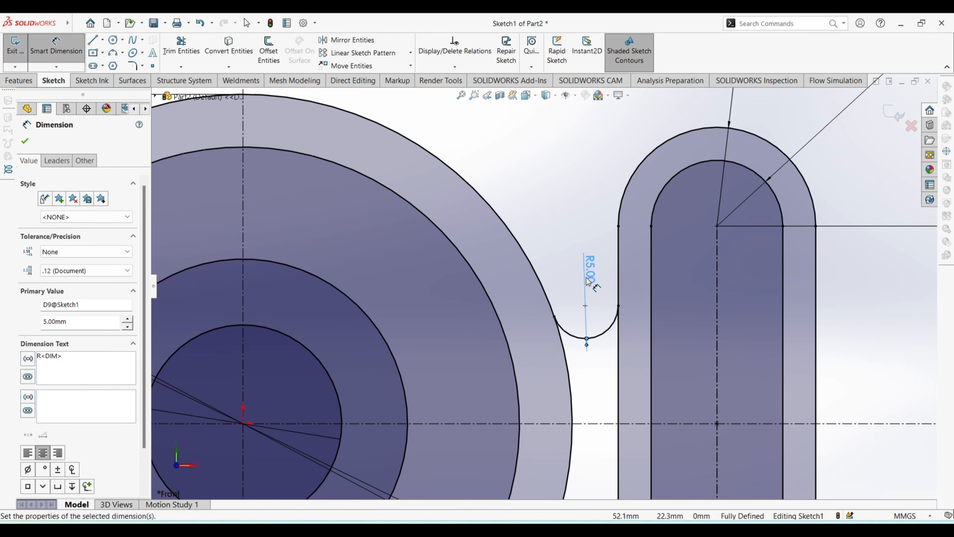
scroll(586, 281, "up", 3)
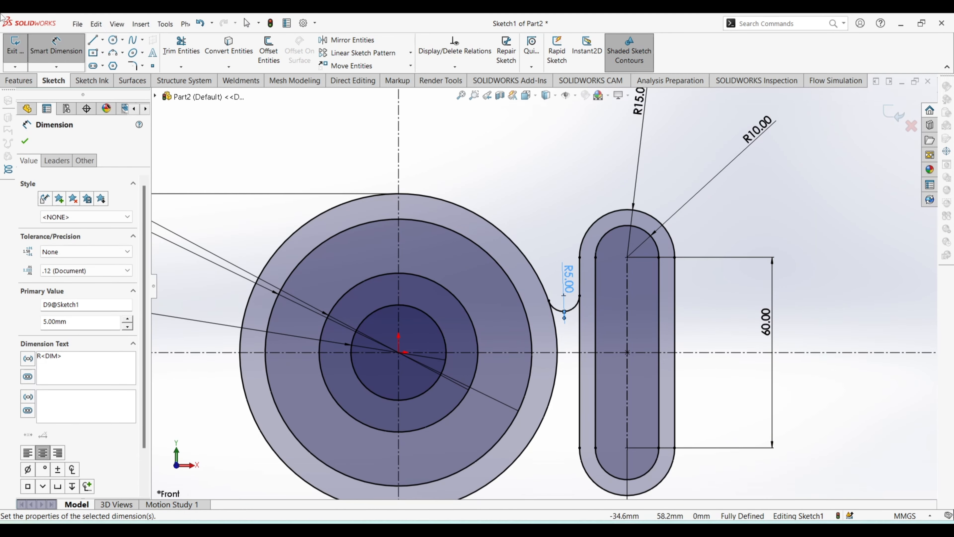
left_click(25, 140)
Mirror the 5 mm connecting arc about the horizontal construction line.
left_click(564, 311)
left_click(568, 352, "ctrl")
left_click(352, 40)
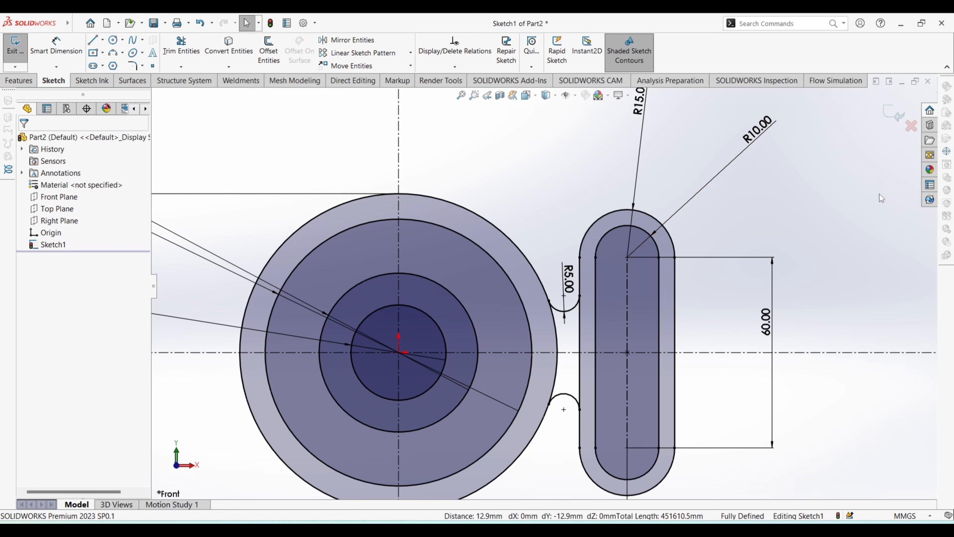
Sketch an inclined construction line from the origin, up past the 100 mm circle towards the slot, at about 44° to the horizontal.
scroll(584, 299, "up", 1)
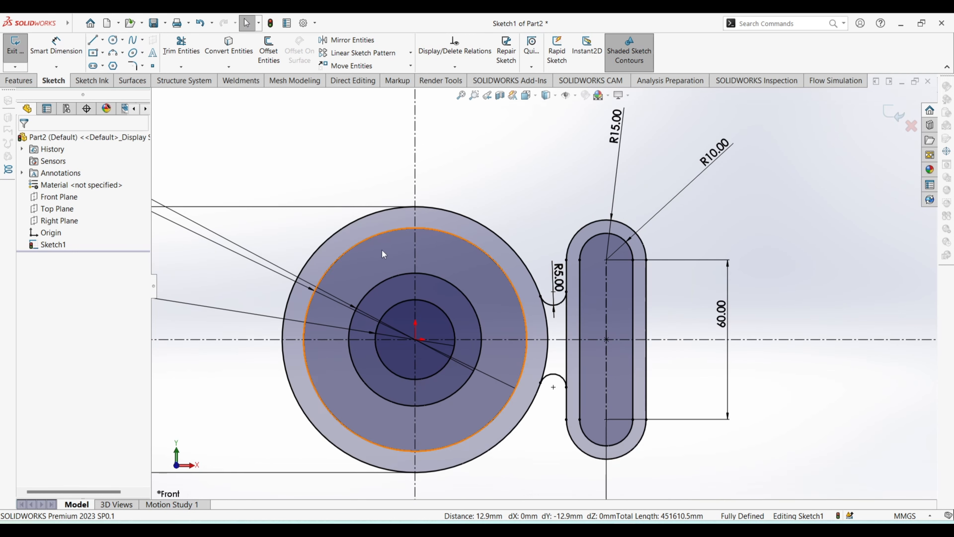
left_click(102, 40)
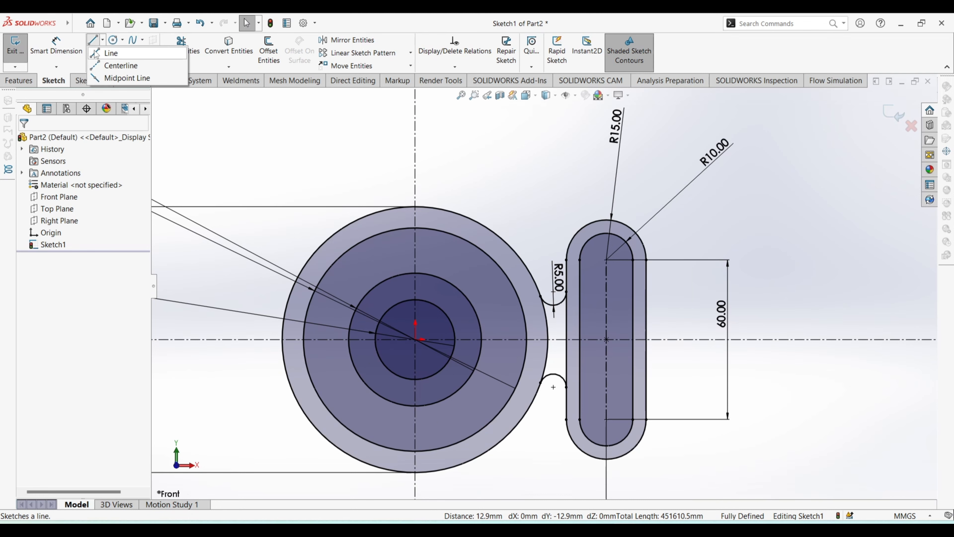
left_click(95, 69)
left_click(415, 340)
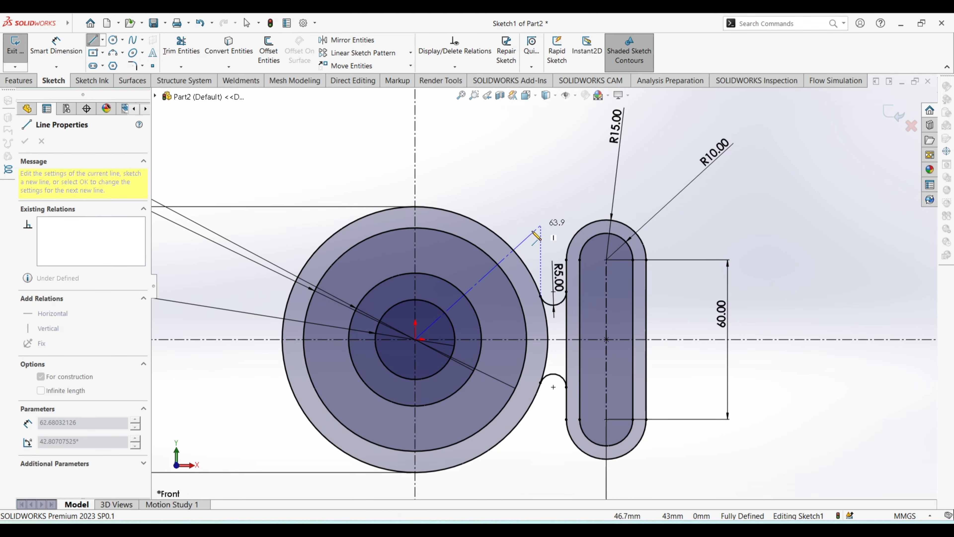
left_click(529, 232)
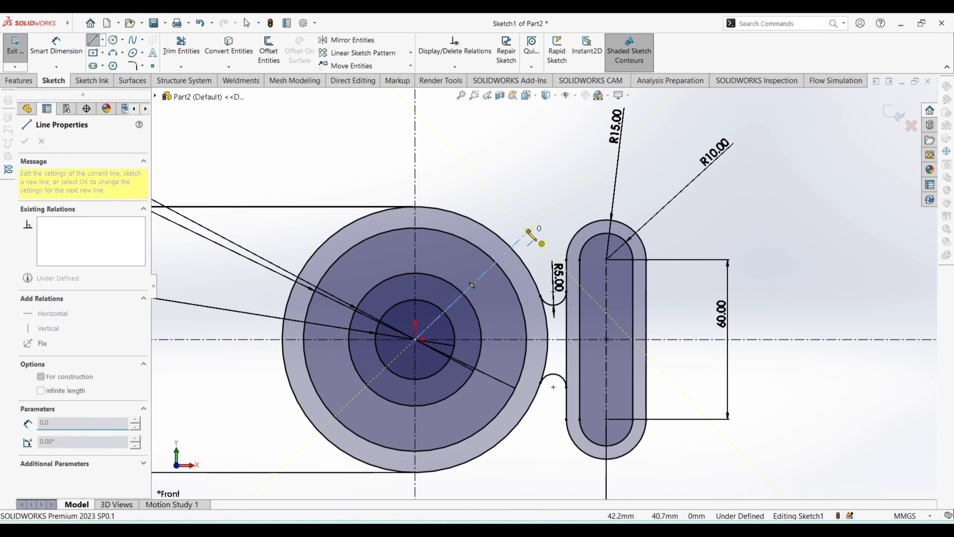
key("Escape")
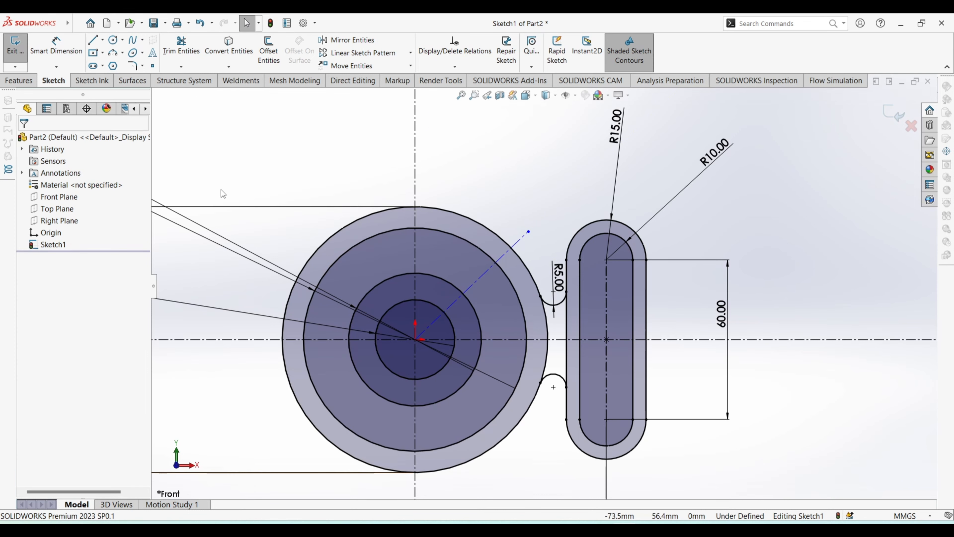
Sketch a line about 17 mm long from the second-largest to the second-smallest circle, just above the inclined construction line.
left_click(96, 41)
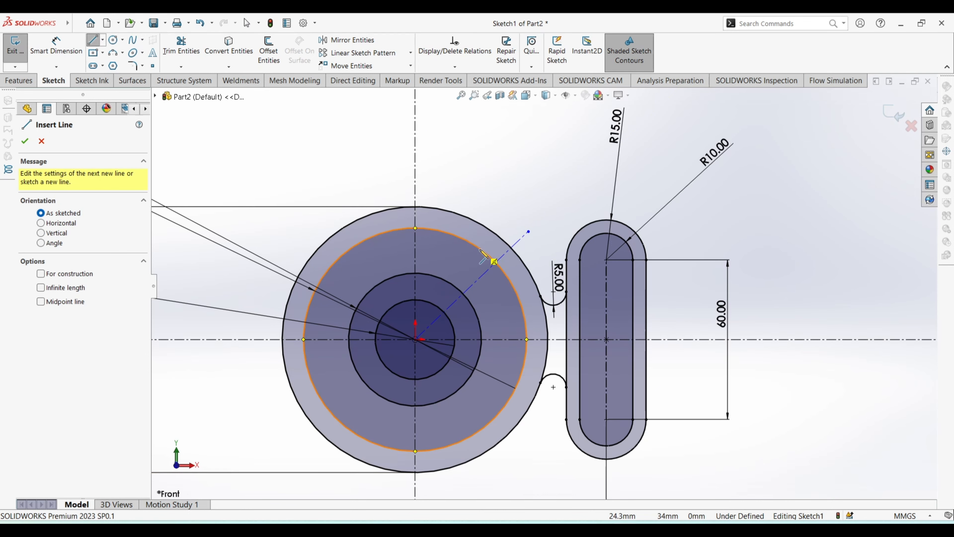
left_click(482, 251)
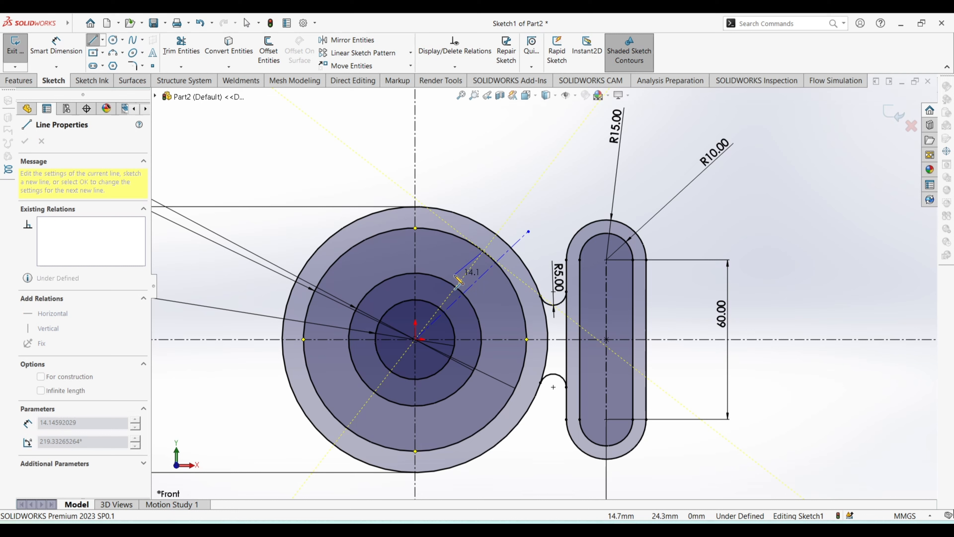
left_click(457, 287)
key("Escape")
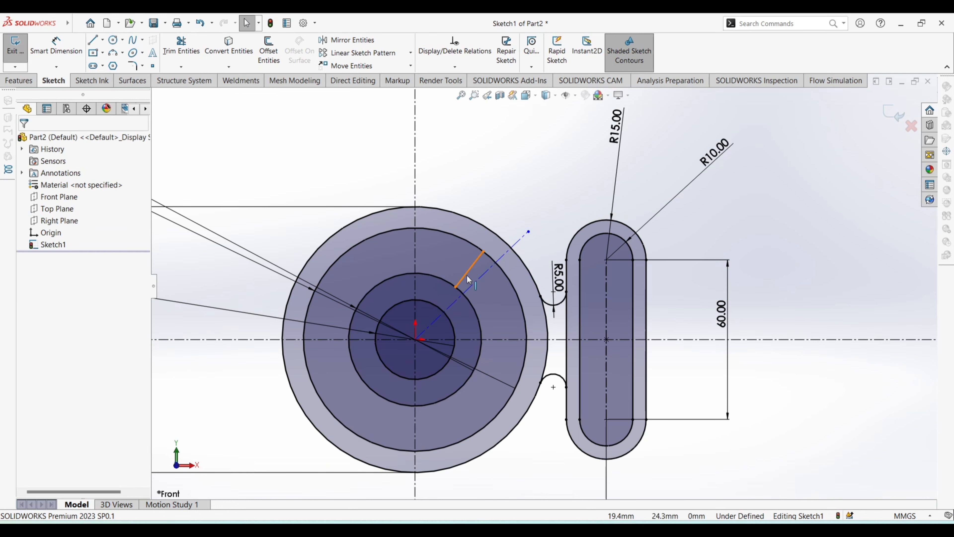
Mirror the short line between the circles about the inclined construction line.
left_click(470, 269)
left_click(484, 278, "ctrl")
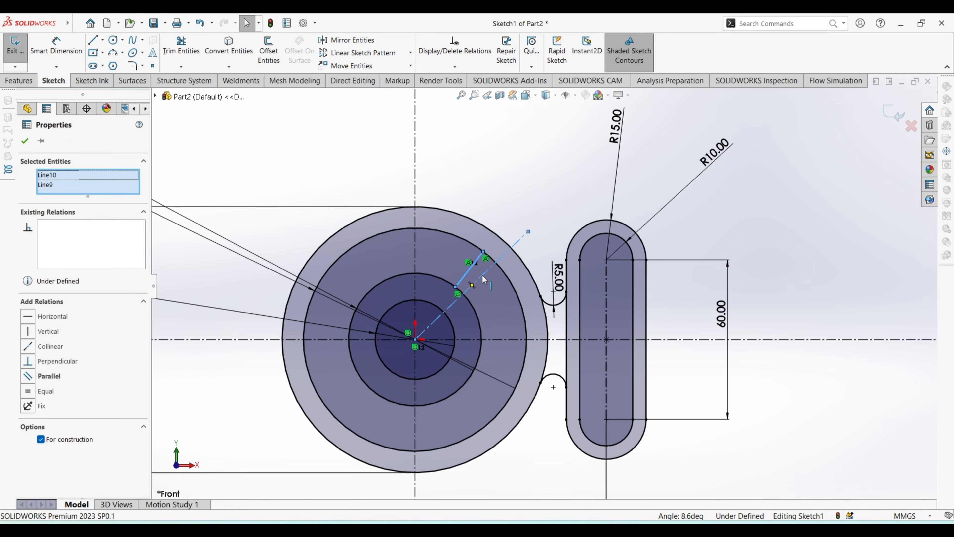
left_click(351, 41)
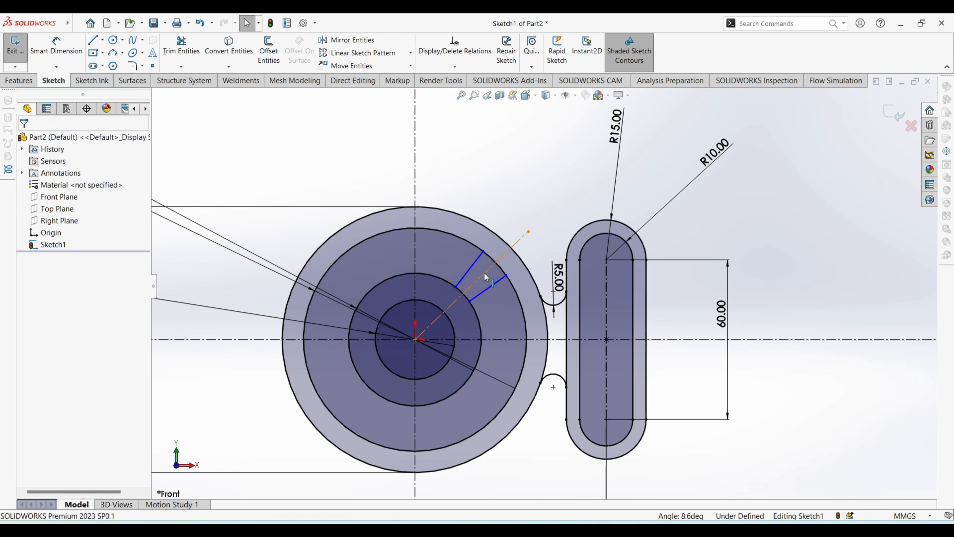
Try a parallel relation between the two mirrored short lines and undo it.
left_click(471, 271)
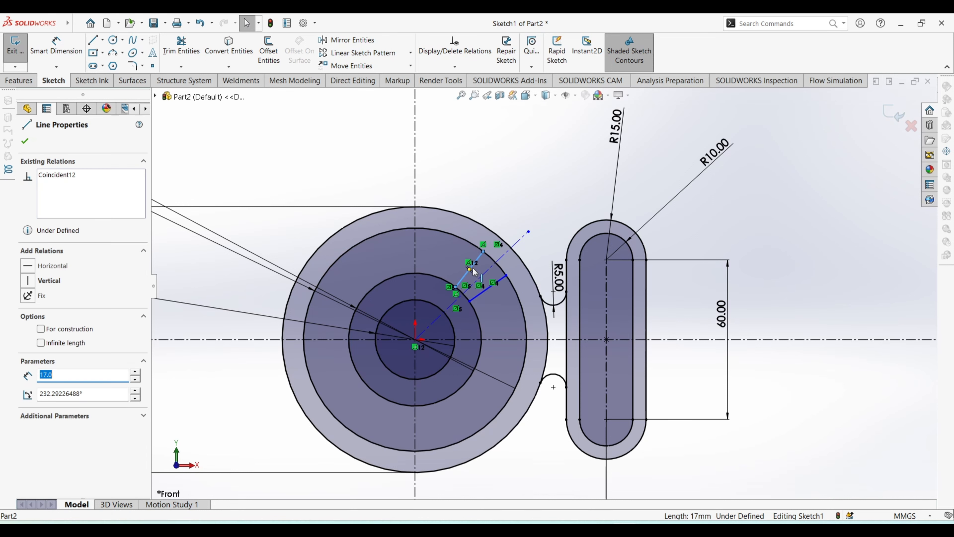
left_click(502, 282, "ctrl")
left_click(27, 376)
key("ctrl+z")
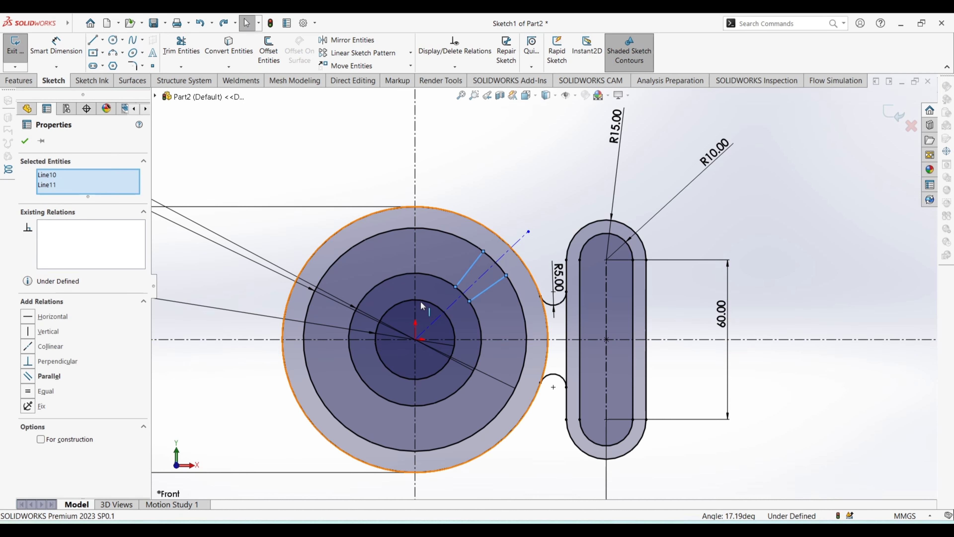
Try making both short lines parallel to the inclined construction line, and undo back to before the lines were drawn.
left_click(482, 279, "ctrl")
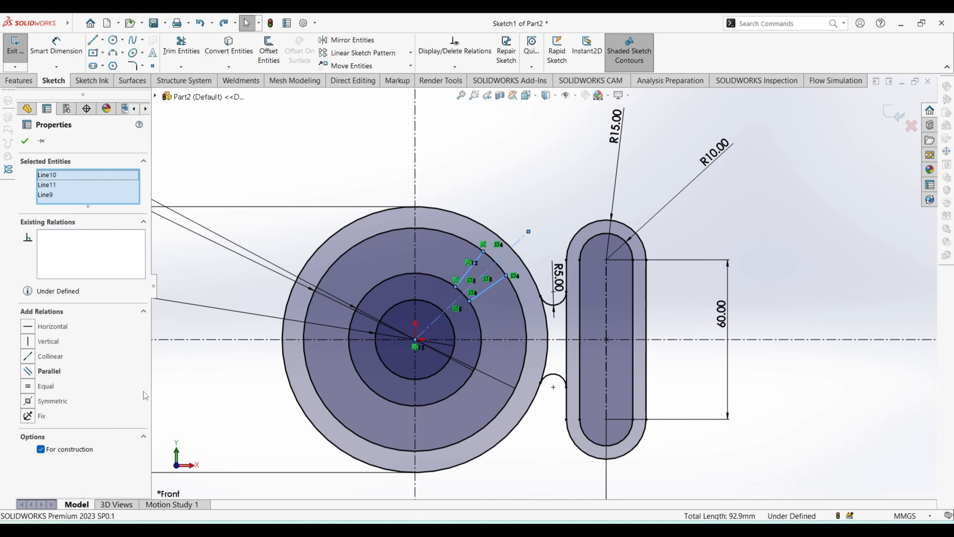
left_click(28, 374)
key("Escape")
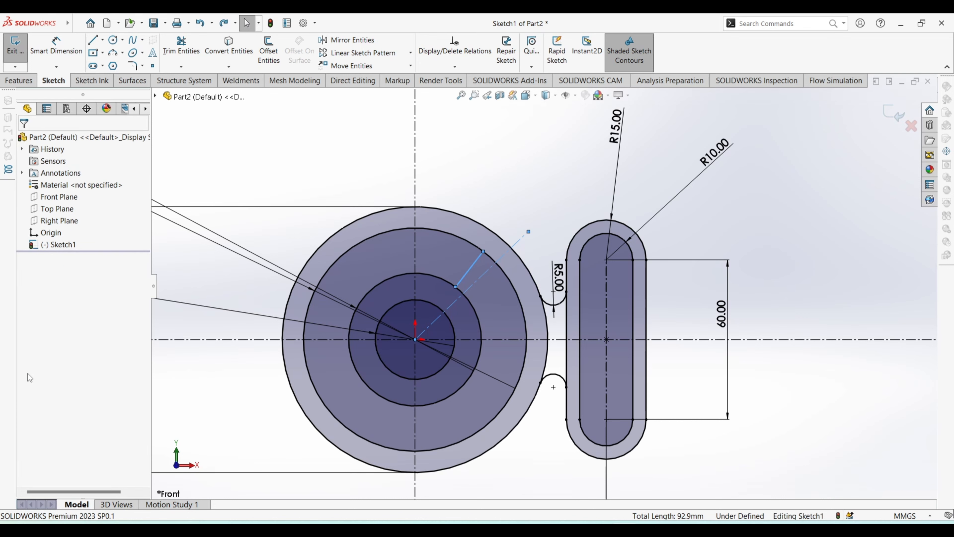
Dimension the angle between the inclined and horizontal construction lines as 45°.
left_click(56, 47)
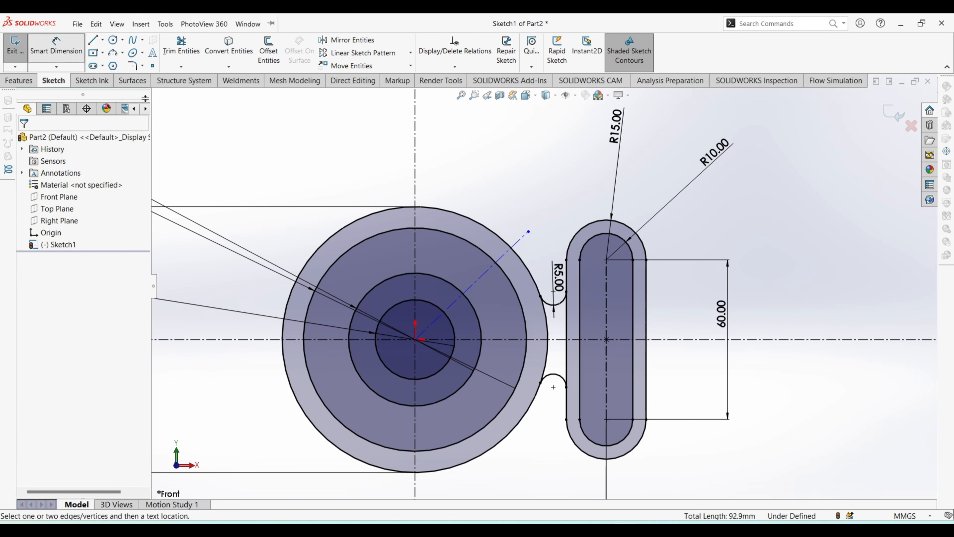
left_click(479, 283)
left_click(505, 340)
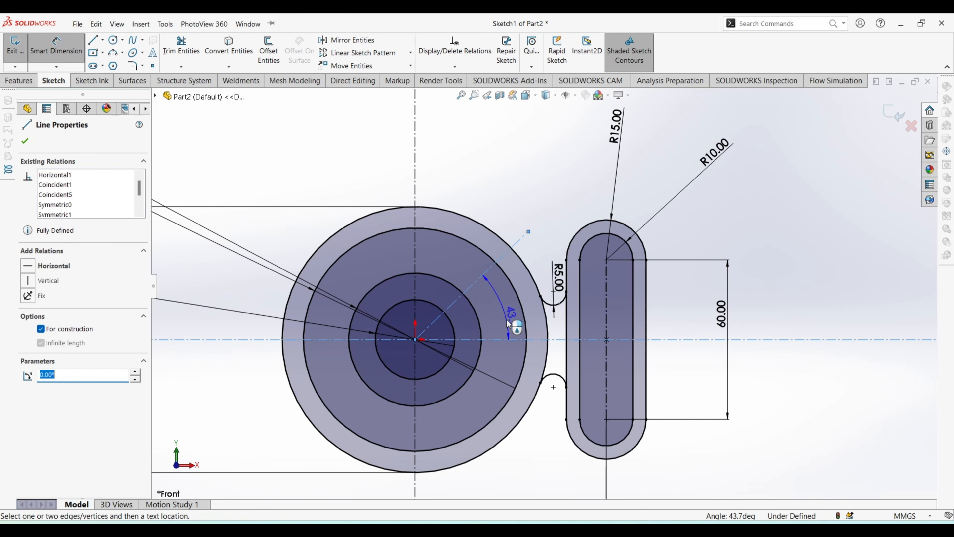
left_click(699, 225)
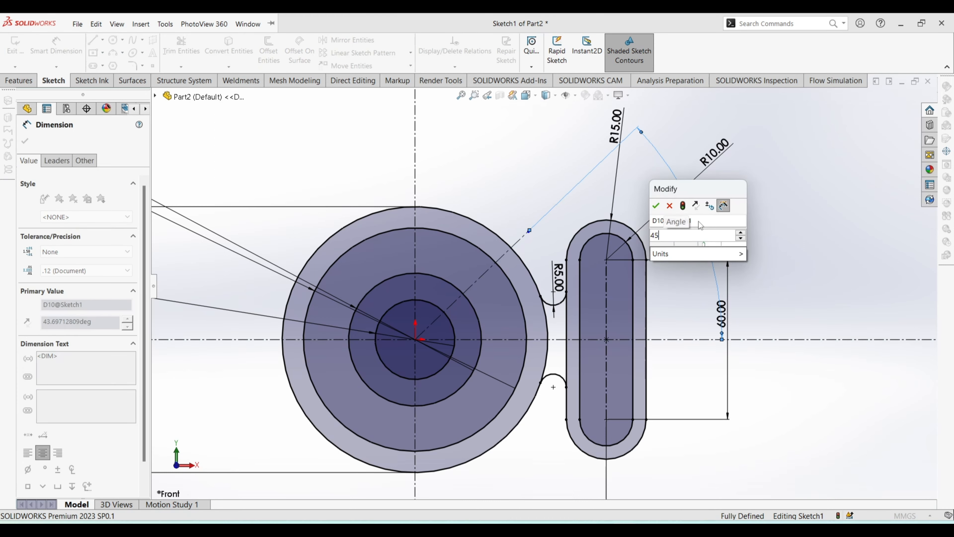
type("45")
key("Return")
Sketch a line about 17 mm long from the second-largest to the second-smallest circle, just above the 45° construction line.
left_click(117, 24)
left_click(95, 41)
left_click(103, 40)
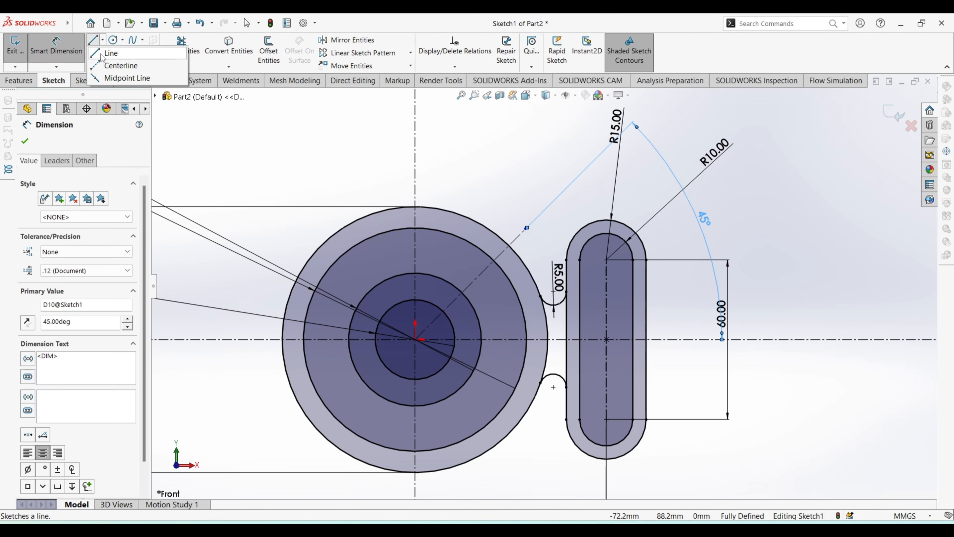
left_click(100, 54)
left_click(481, 250)
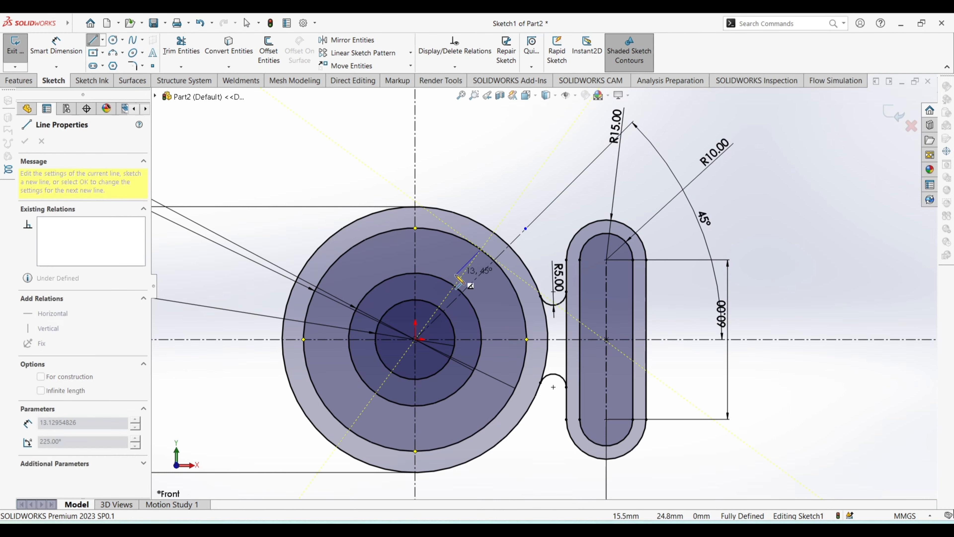
left_click(454, 285)
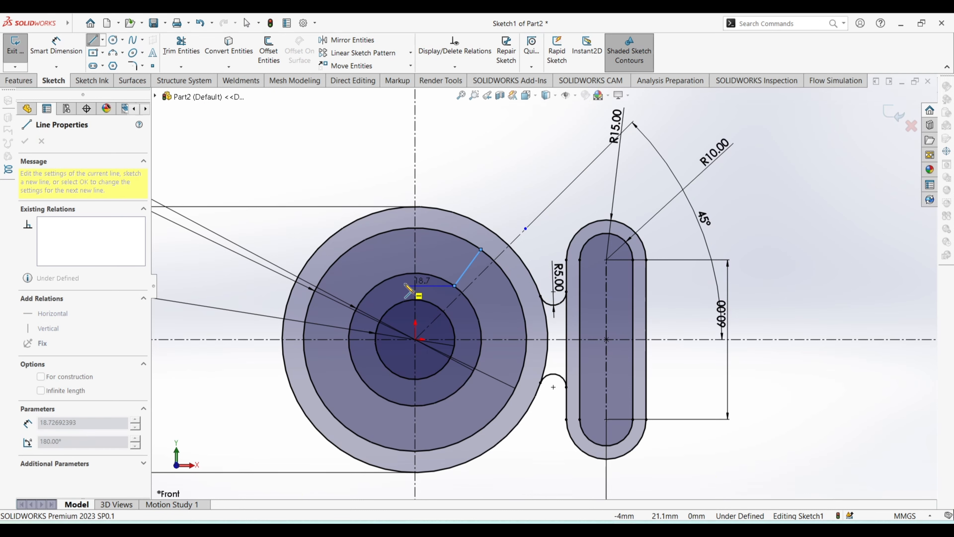
key("Escape")
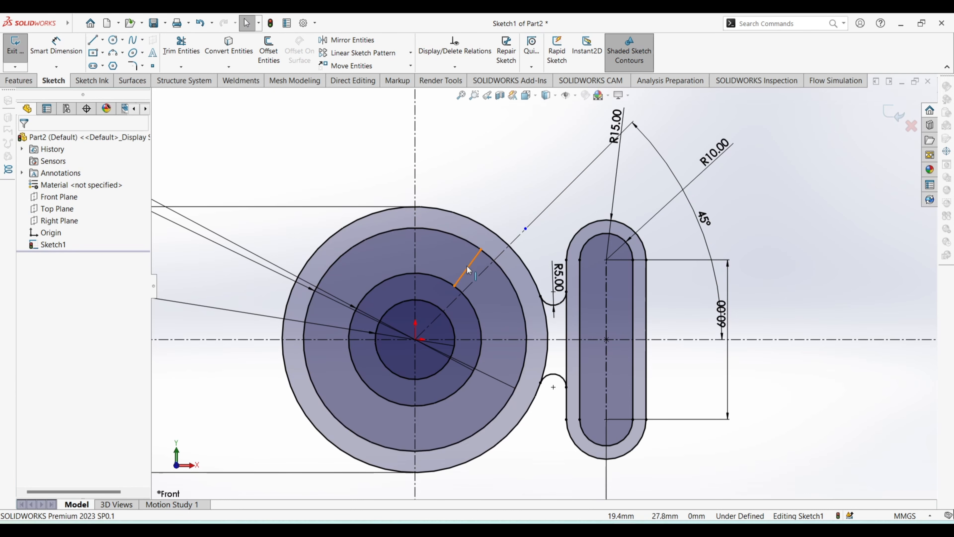
left_click(485, 275)
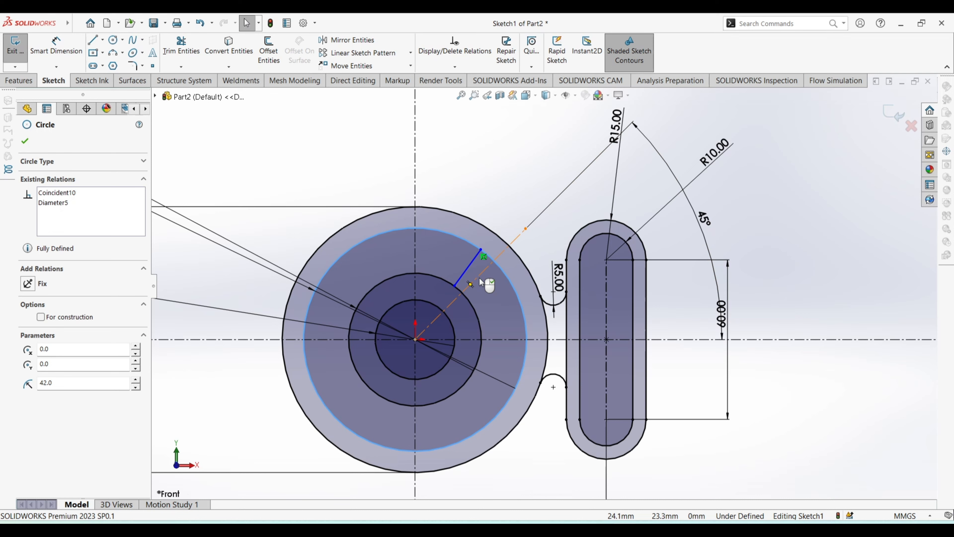
left_click(482, 282, "ctrl")
key("Escape")
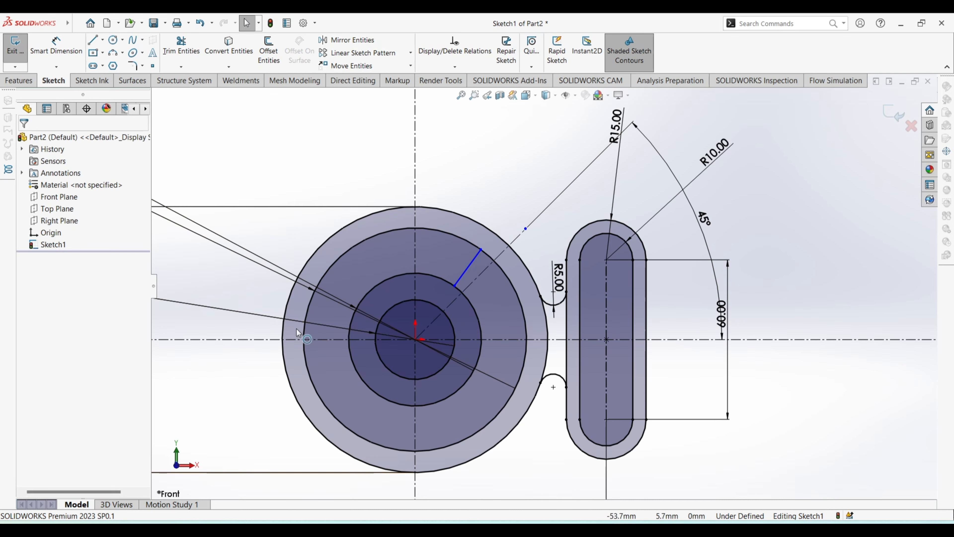
Mirror the short line between the circles about the 45° construction line.
left_click(468, 267)
left_click(483, 271, "ctrl")
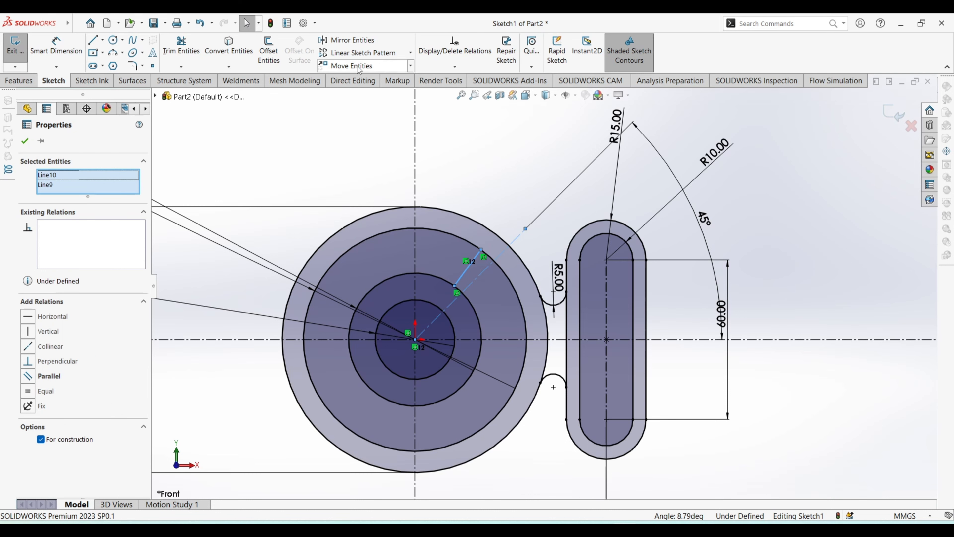
left_click(377, 44)
left_click(518, 299)
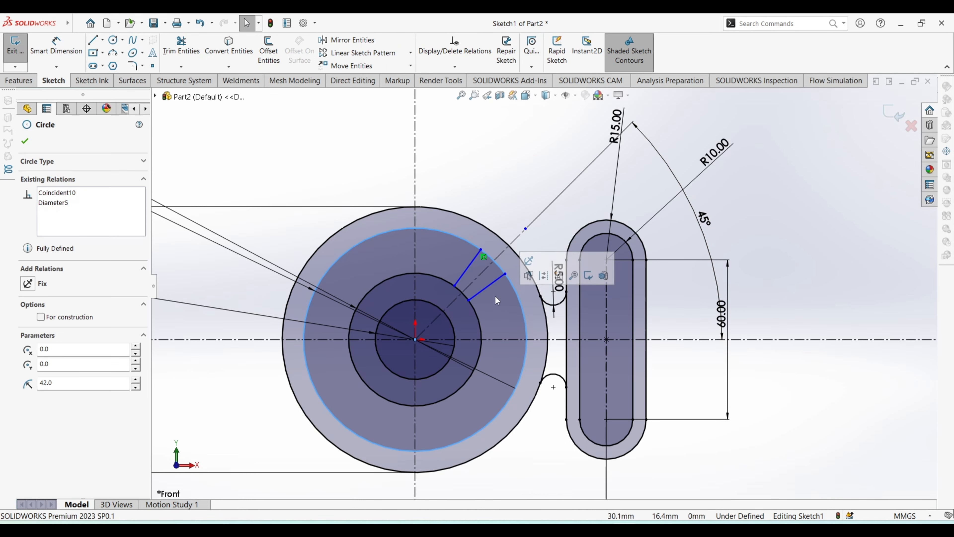
Try making both short lines between the circles parallel to the 45° construction line.
left_click(488, 286)
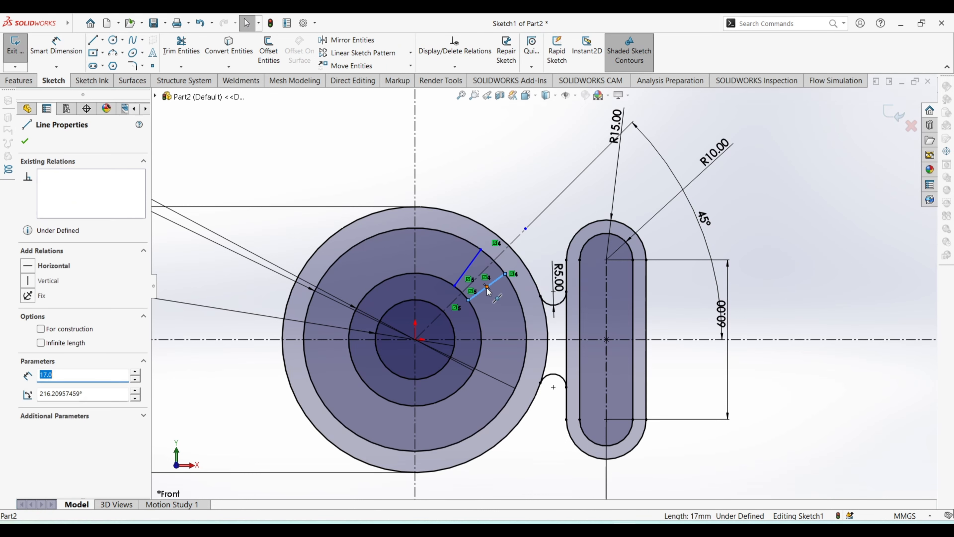
left_click(470, 284)
left_click(470, 267, "ctrl")
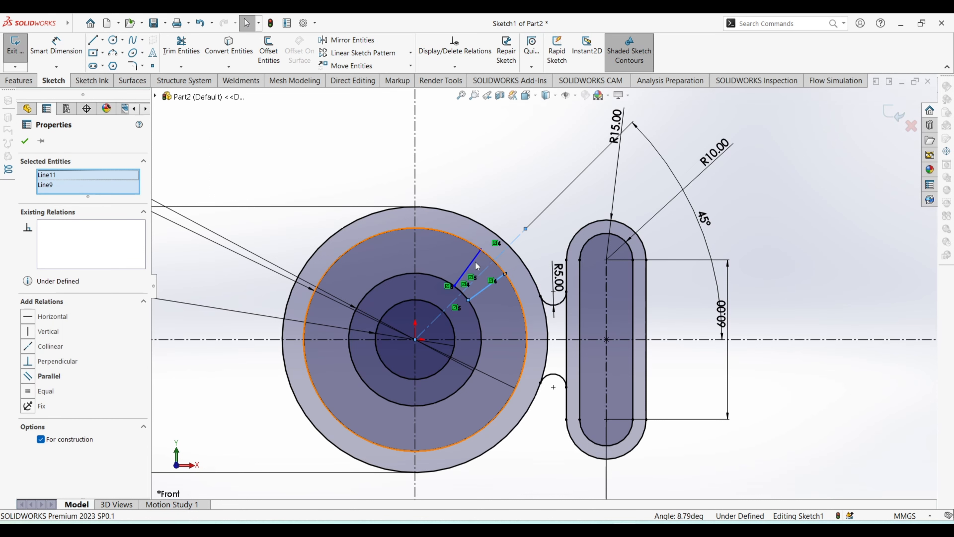
left_click(474, 266, "ctrl")
left_click(28, 371)
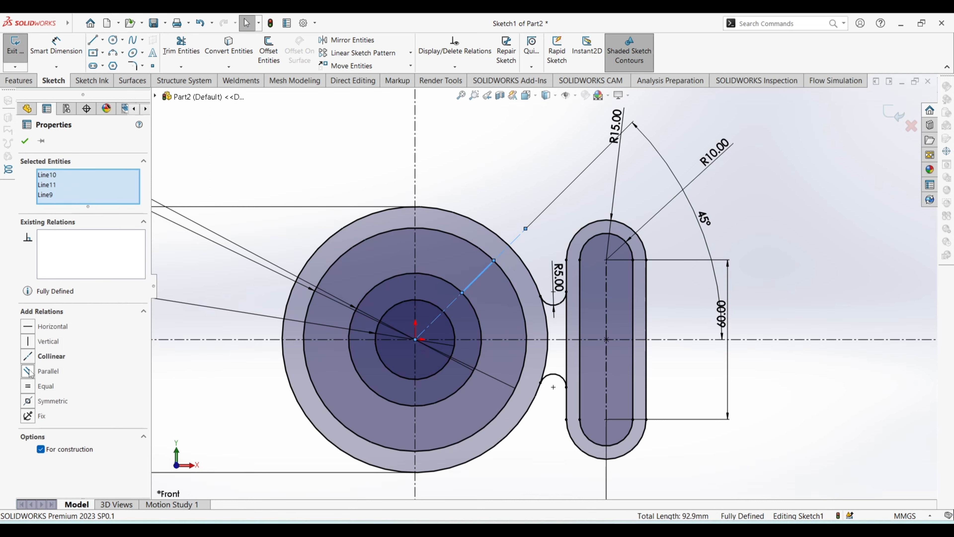
Undo the parallel relation, the mirroring and the short line, back to before the lines between the circles were drawn.
key("ctrl+z")
key("ctrl+z")
key("ctrl+z")
key("ctrl+z")
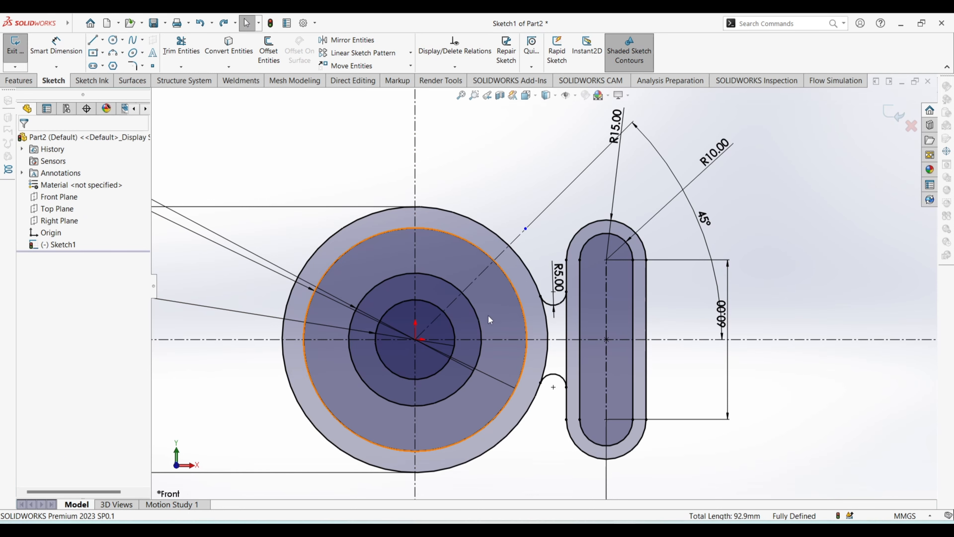
left_click(93, 39)
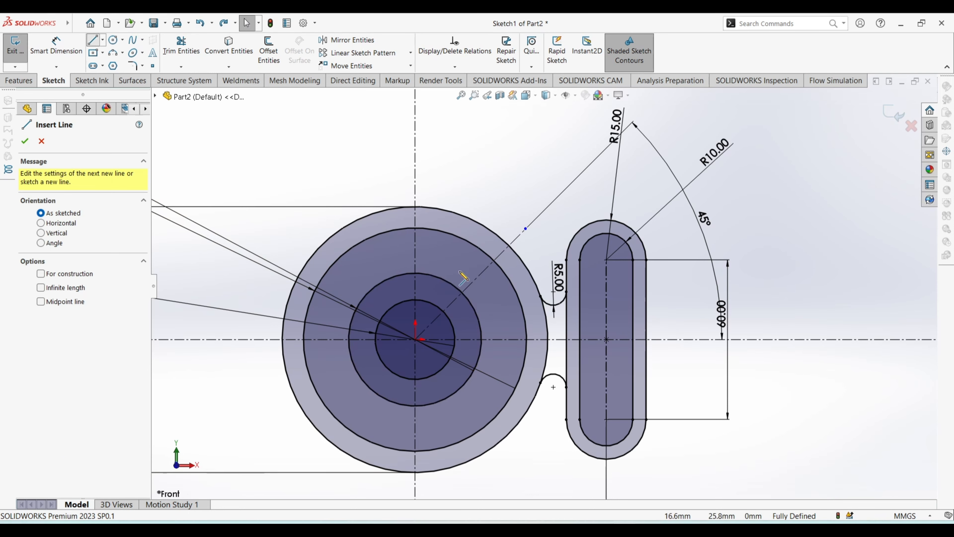
left_click(415, 274)
key("Escape")
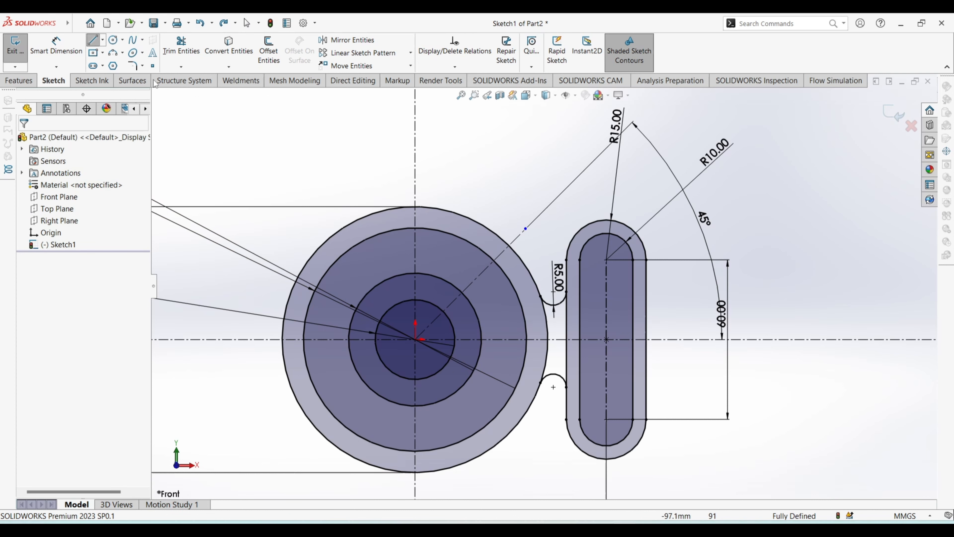
left_click(93, 46)
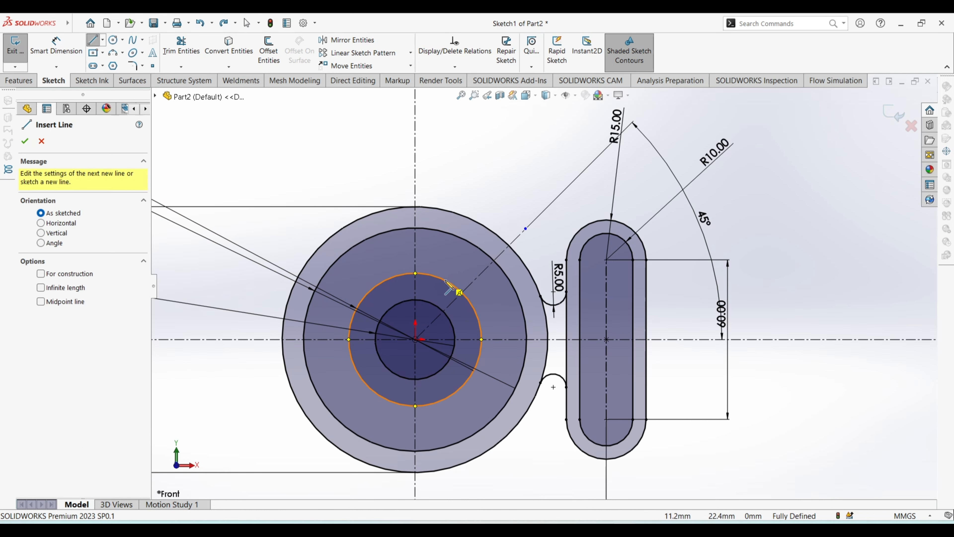
left_click(459, 292)
key("Escape")
key("Escape")
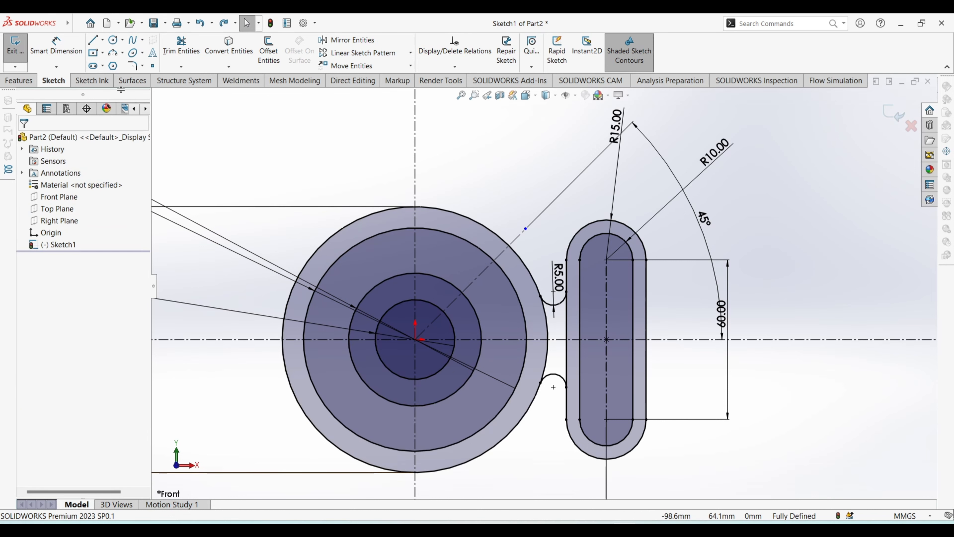